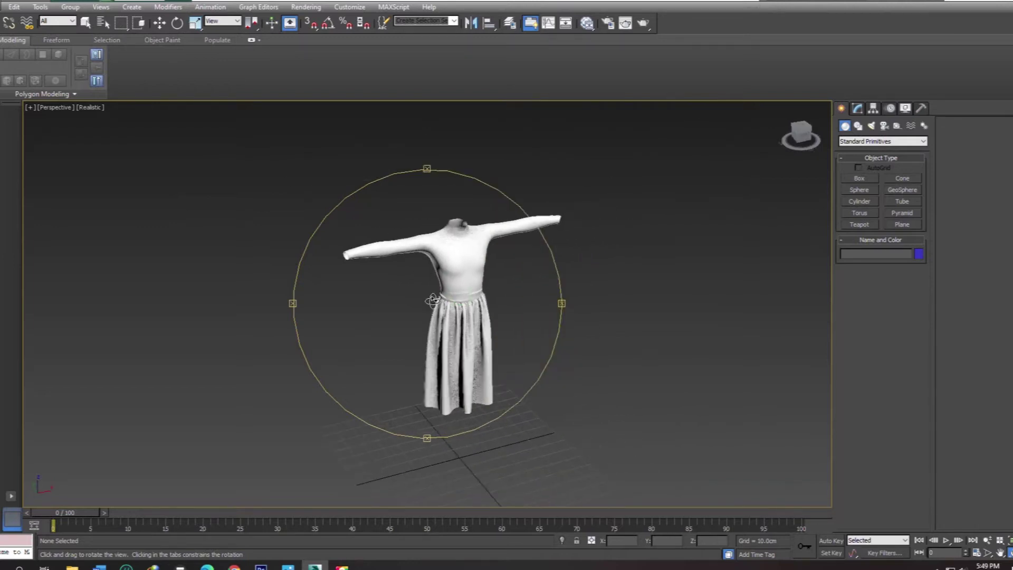
# - Switch to the Modify panel and leave Arc Rotate so the kameez mesh can be selected
pyautogui.click(861, 109)
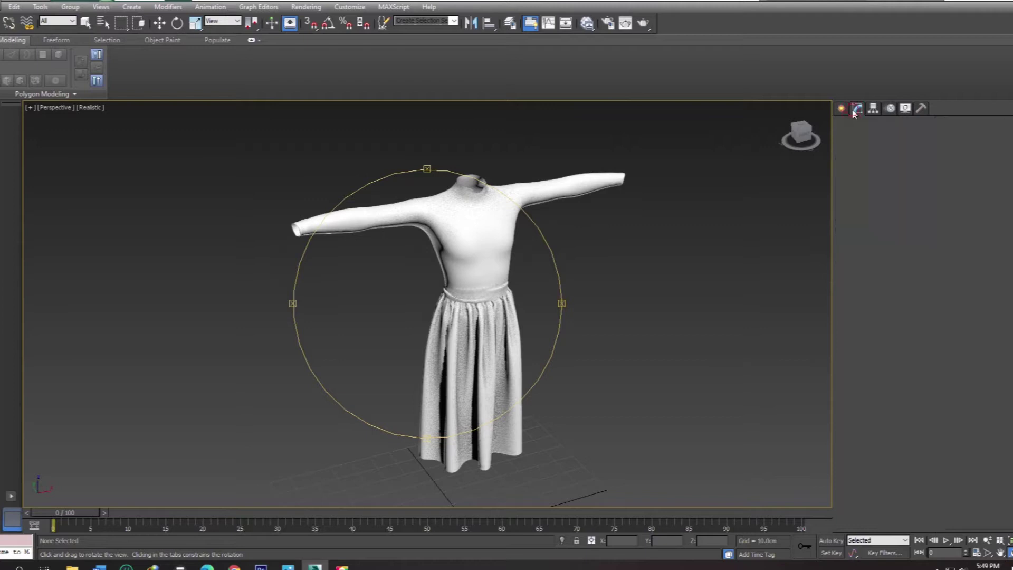
pyautogui.rightClick(494, 240)
pyautogui.click(493, 240)
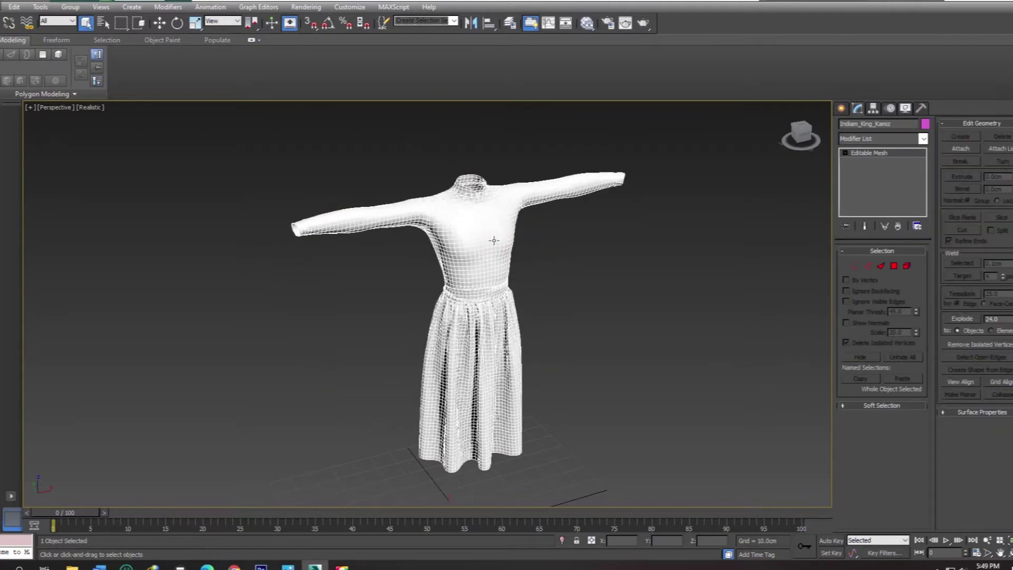
pyautogui.scroll(5, 501, 296)
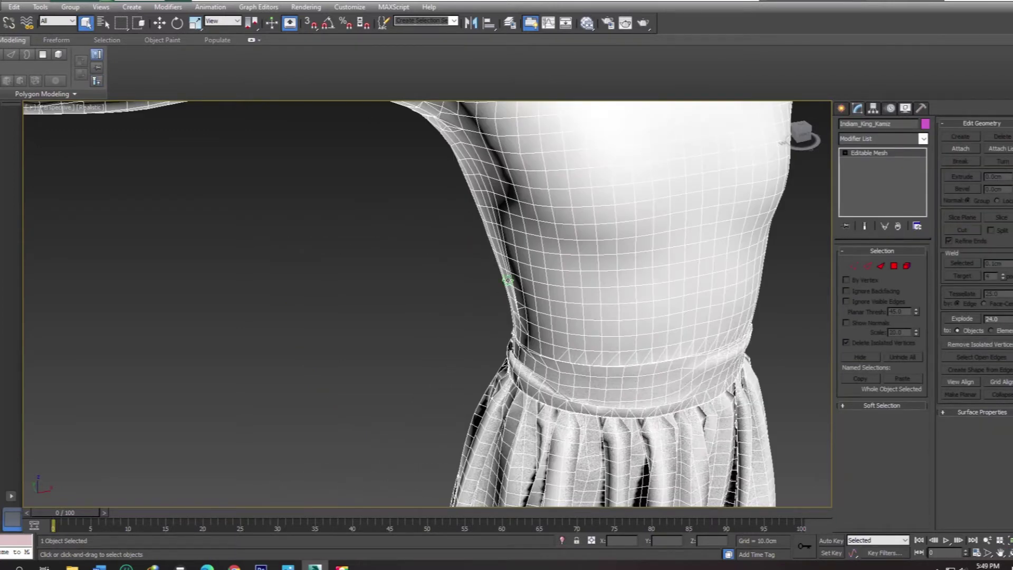
pyautogui.scroll(-4, 507, 280)
pyautogui.scroll(6, 443, 319)
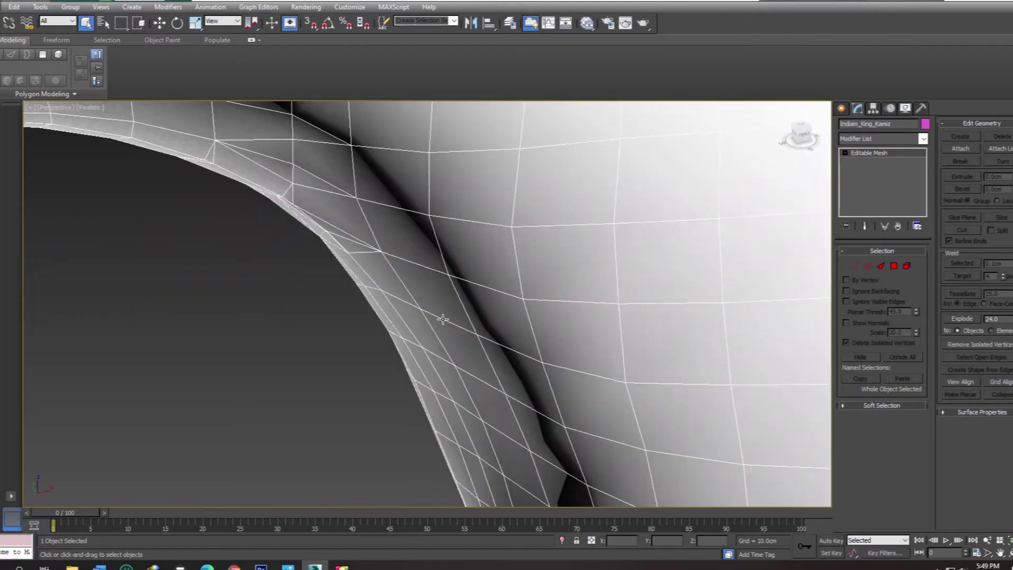
pyautogui.press('z')
pyautogui.moveTo(406, 285); pyautogui.dragTo(402, 176, button='middle')
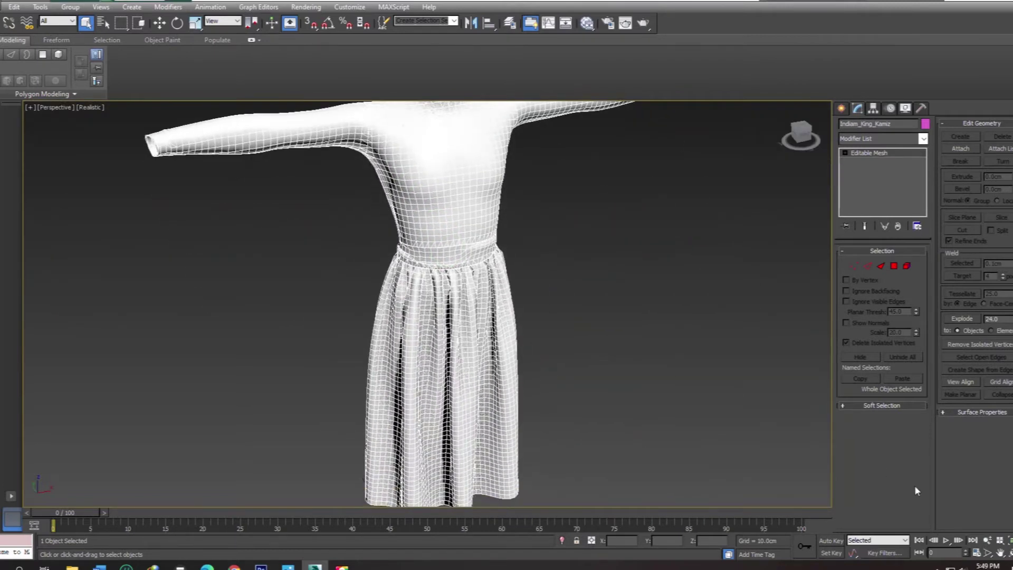
pyautogui.moveTo(560, 400)
pyautogui.keyDown('alt'); pyautogui.mouseDown(button='middle')
pyautogui.moveTo(626, 373)
pyautogui.moveTo(574, 364)
pyautogui.moveTo(755, 335)
pyautogui.moveTo(536, 337)
pyautogui.moveTo(621, 355)
pyautogui.moveTo(560, 373)
pyautogui.moveTo(560, 409)
pyautogui.moveTo(581, 385)
pyautogui.moveTo(515, 362)
pyautogui.moveTo(520, 374)
pyautogui.moveTo(574, 278)
pyautogui.moveTo(527, 405)
pyautogui.mouseUp(button='middle'); pyautogui.keyUp('alt')
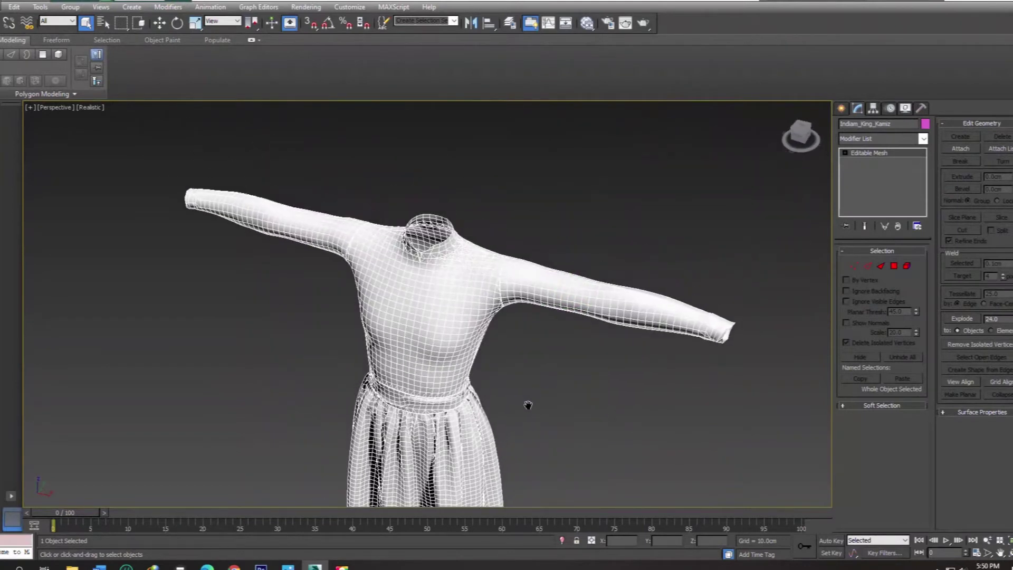
pyautogui.scroll(10, 517, 323)
pyautogui.moveTo(518, 321)
pyautogui.mouseDown(button='middle')
pyautogui.moveTo(541, 405)
pyautogui.moveTo(508, 416)
pyautogui.moveTo(464, 357)
pyautogui.moveTo(598, 347)
pyautogui.mouseUp(button='middle')
pyautogui.scroll(3, 598, 347)
pyautogui.scroll(-3, 550, 328)
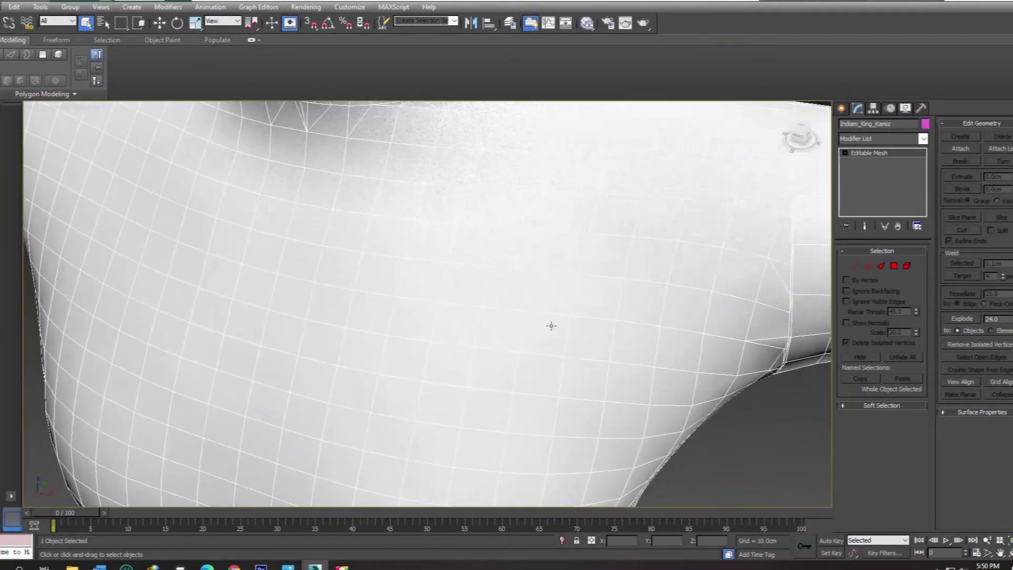
pyautogui.scroll(-3, 482, 324)
pyautogui.scroll(5, 482, 323)
pyautogui.scroll(-5, 484, 325)
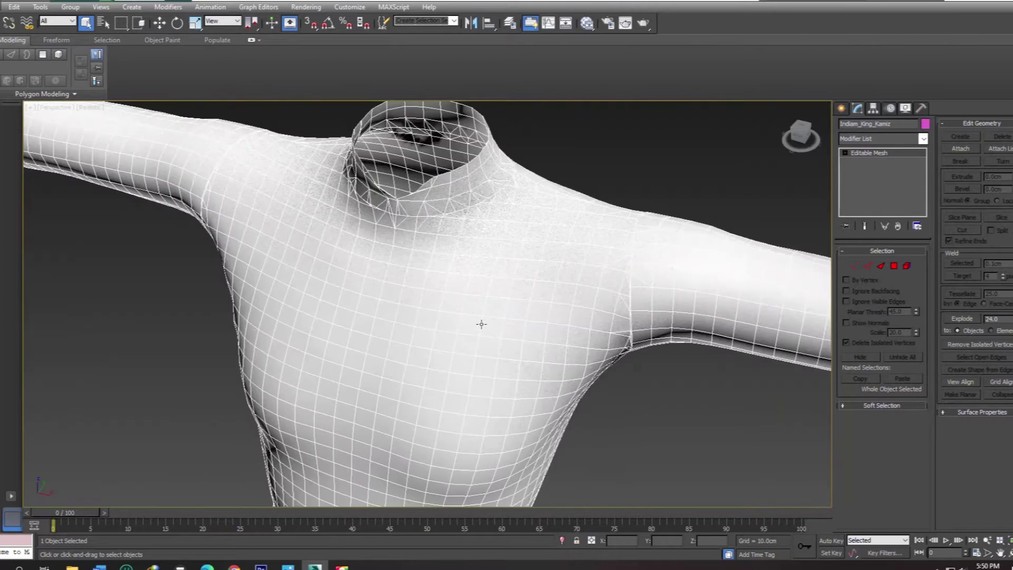
pyautogui.scroll(-3, 481, 324)
pyautogui.moveTo(475, 323)
pyautogui.keyDown('alt'); pyautogui.mouseDown(button='middle')
pyautogui.moveTo(477, 296)
pyautogui.moveTo(552, 314)
pyautogui.mouseUp(button='middle'); pyautogui.keyUp('alt')
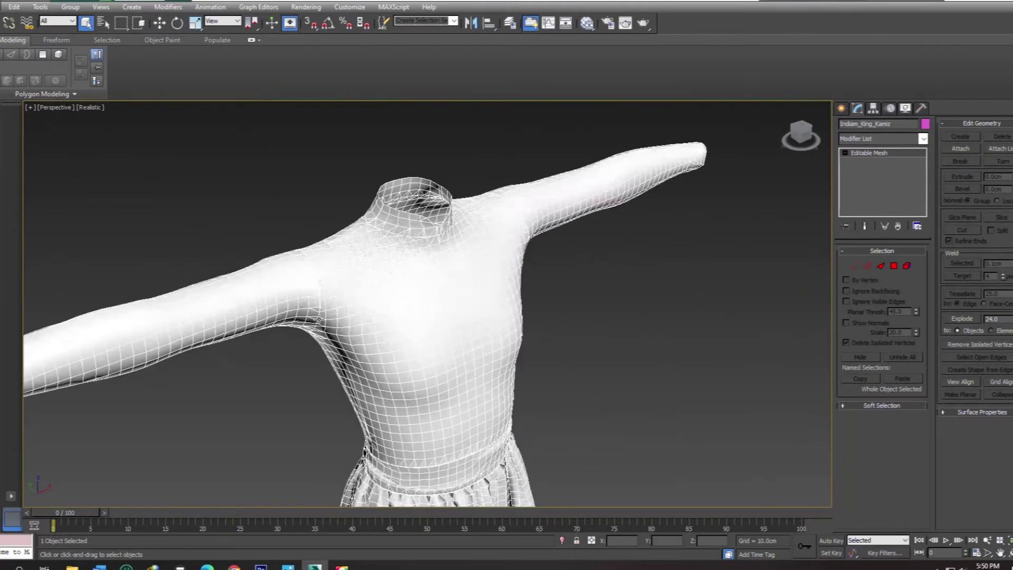
pyautogui.scroll(5, 422, 276)
pyautogui.moveTo(323, 316); pyautogui.dragTo(354, 381, button='middle')
pyautogui.scroll(3, 391, 398)
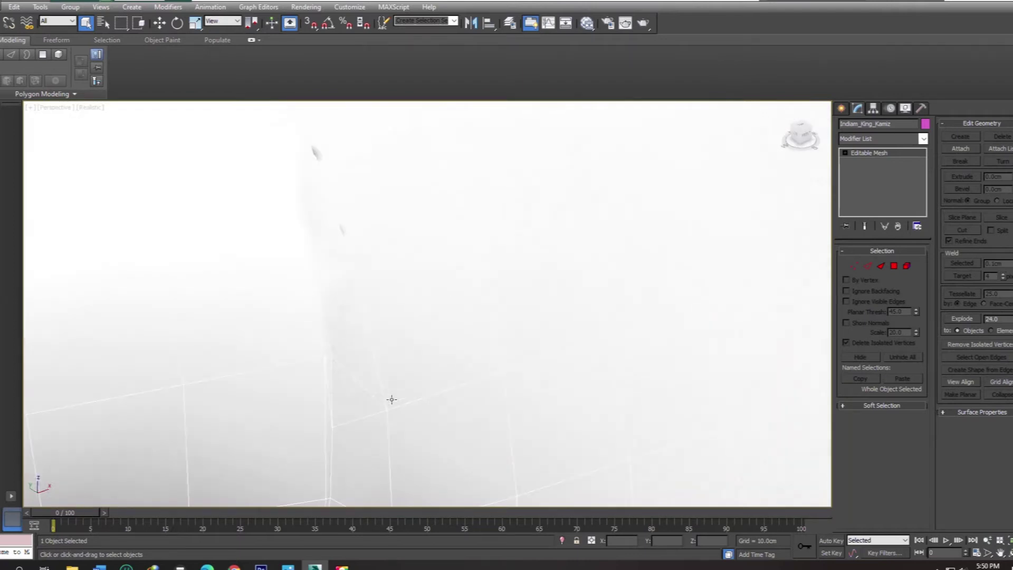
pyautogui.scroll(-3, 380, 393)
pyautogui.moveTo(380, 367)
pyautogui.mouseDown(button='middle')
pyautogui.moveTo(367, 371)
pyautogui.moveTo(367, 387)
pyautogui.mouseUp(button='middle')
pyautogui.scroll(3, 366, 371)
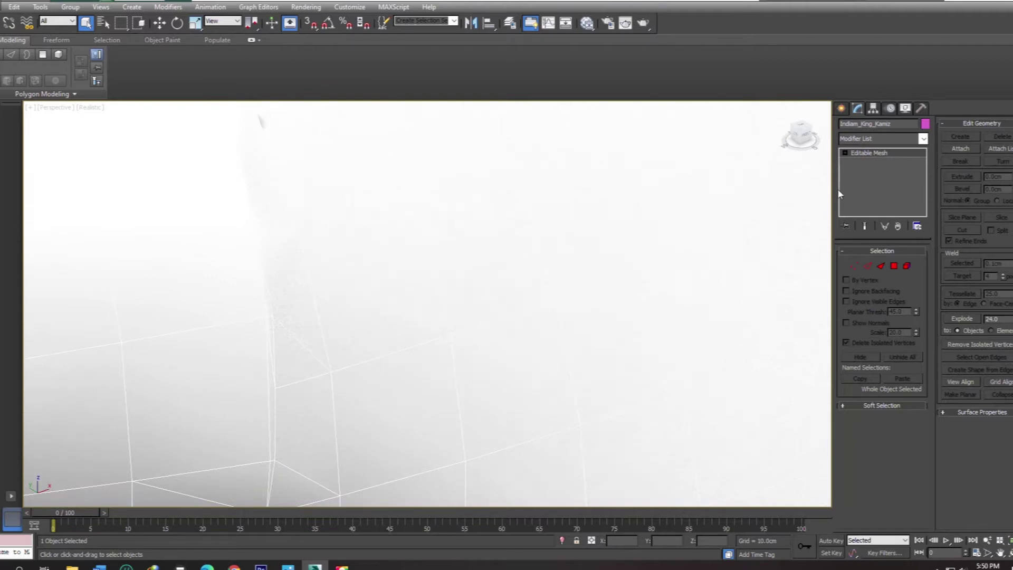
# - Enter Vertex level on the Editable Mesh and select the vertex at the armpit seam
pyautogui.click(844, 153)
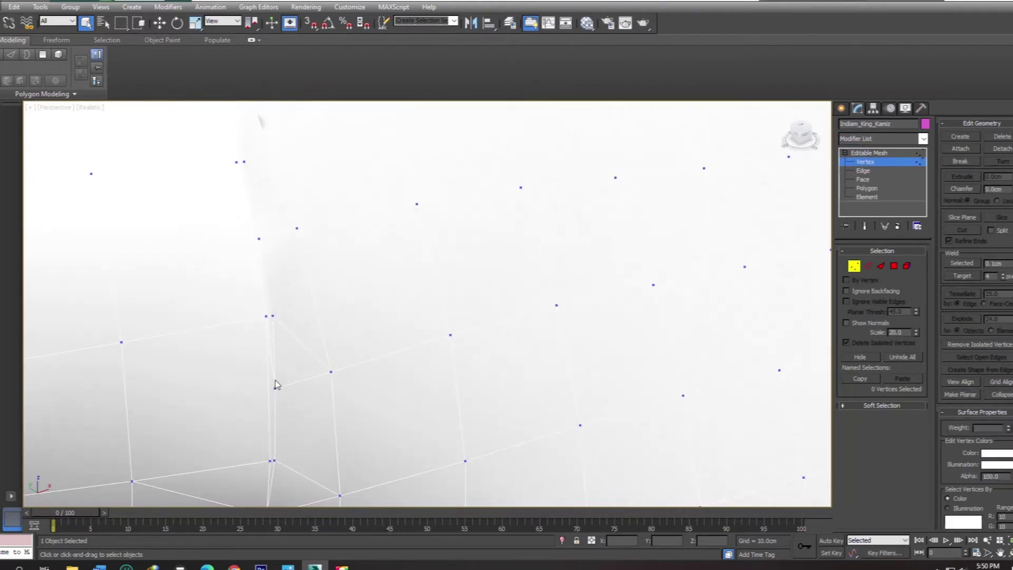
pyautogui.moveTo(276, 385); pyautogui.dragTo(297, 345, button='middle')
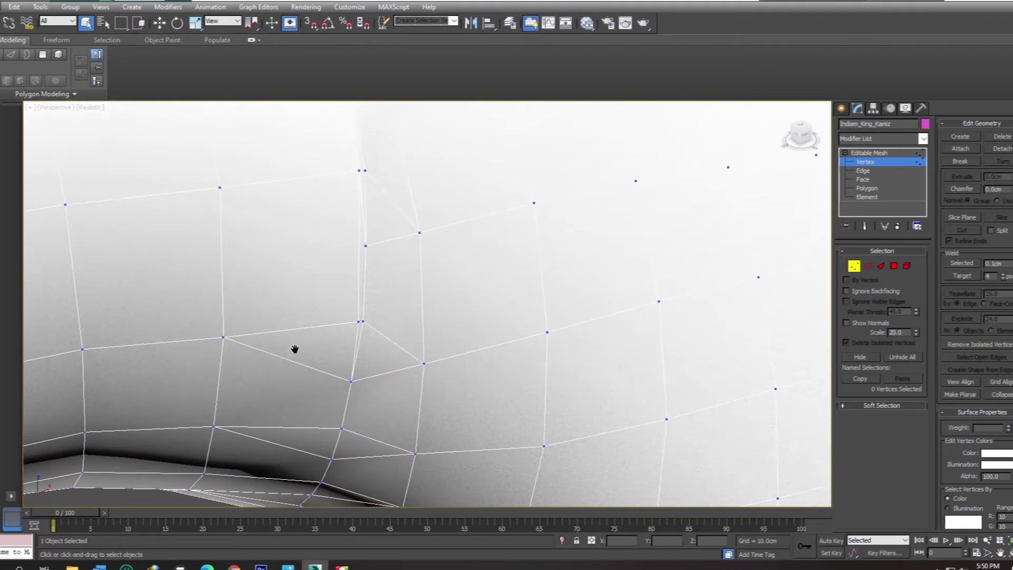
pyautogui.click(358, 322)
pyautogui.click(351, 381)
pyautogui.click(369, 383)
pyautogui.click(343, 427)
# - Trial-move the armpit vertex along X with Select and Move, then undo it
pyautogui.click(160, 23)
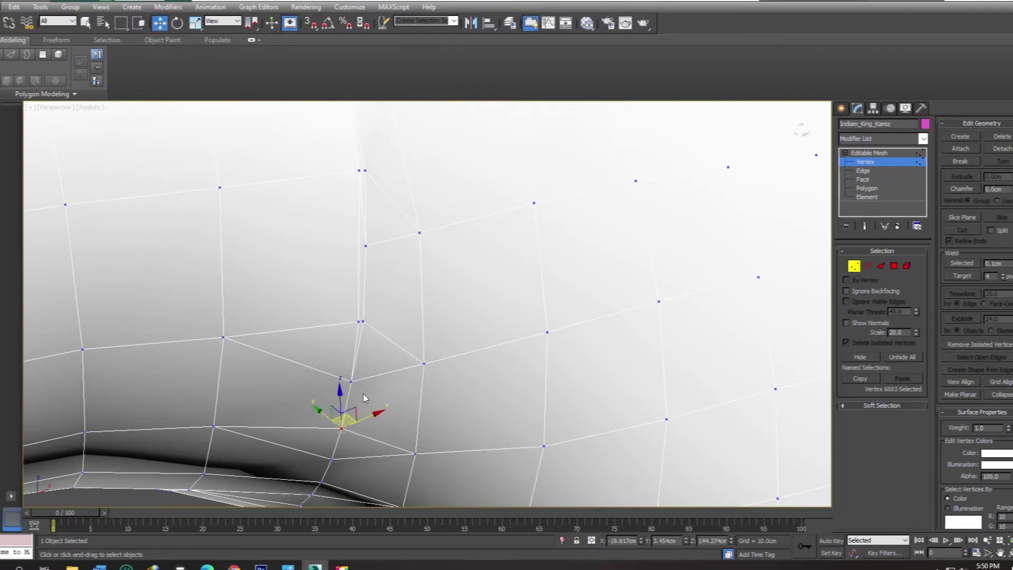
pyautogui.moveTo(381, 421); pyautogui.dragTo(381, 415)
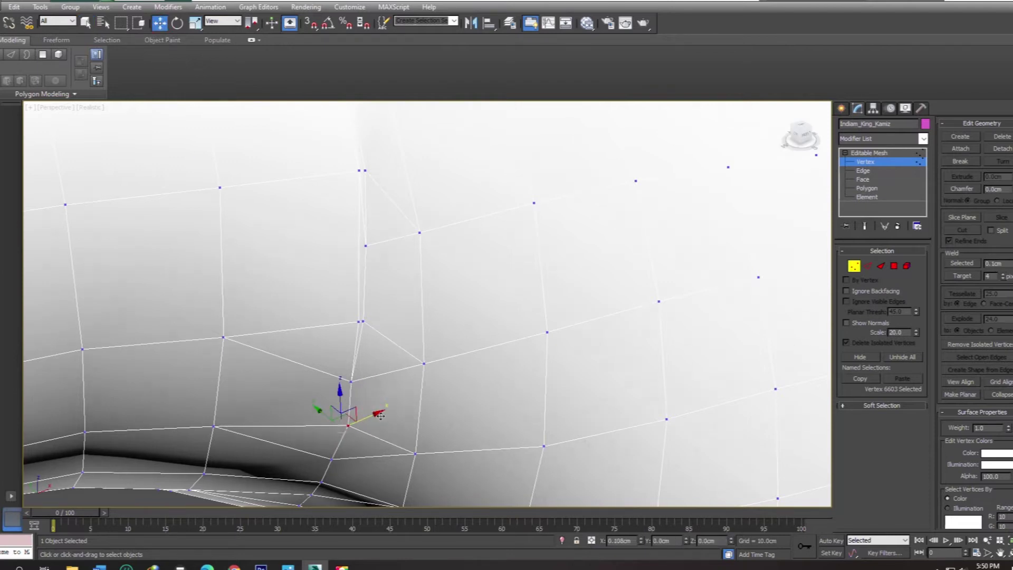
pyautogui.hotkey('ctrl', 'z')
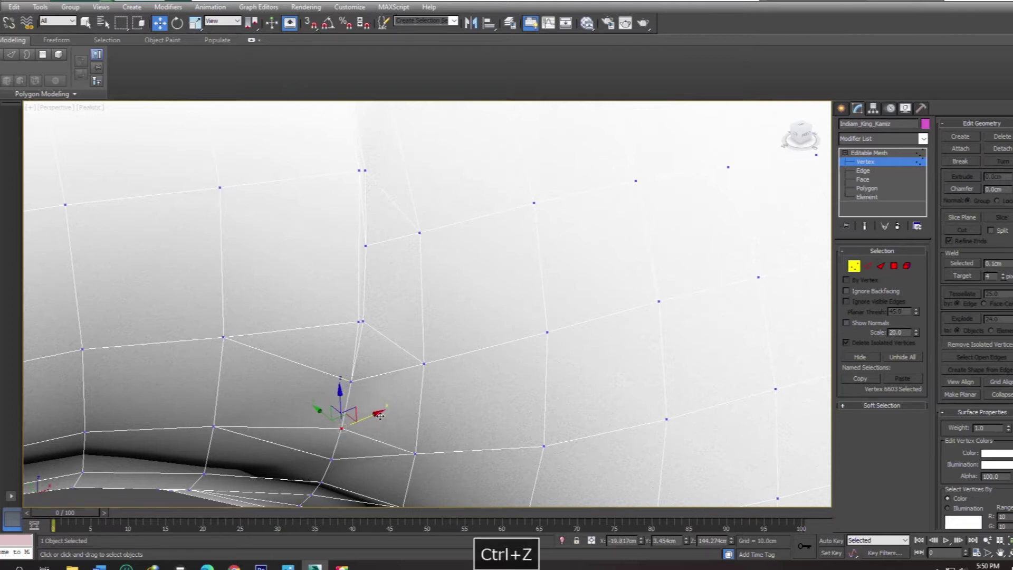
pyautogui.scroll(-5, 380, 415)
pyautogui.moveTo(373, 411)
pyautogui.mouseDown(button='middle')
pyautogui.moveTo(276, 460)
pyautogui.moveTo(448, 373)
pyautogui.moveTo(437, 383)
pyautogui.mouseUp(button='middle')
pyautogui.scroll(-2, 430, 391)
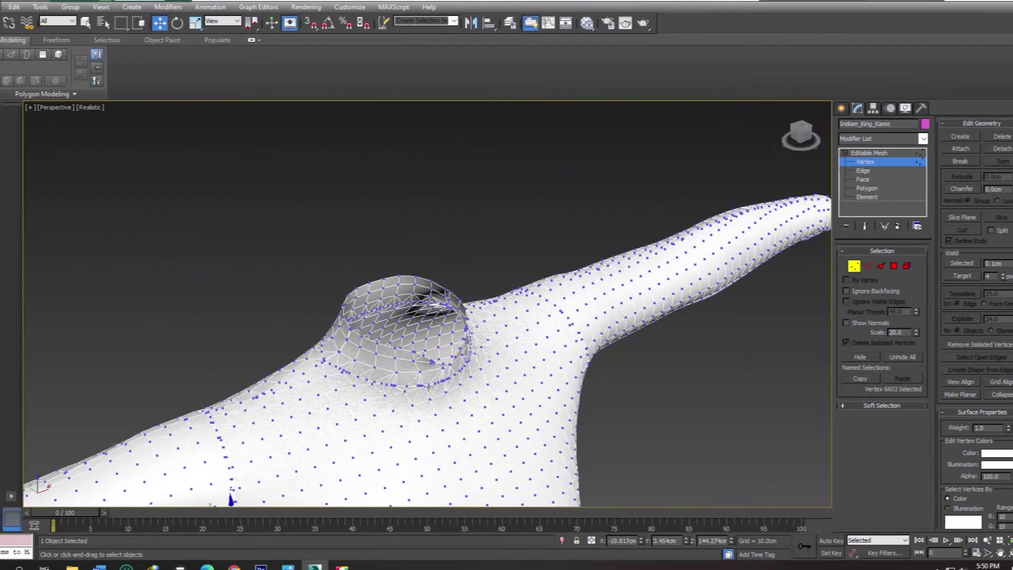
pyautogui.scroll(5, 430, 390)
pyautogui.scroll(3, 428, 386)
pyautogui.scroll(-5, 427, 387)
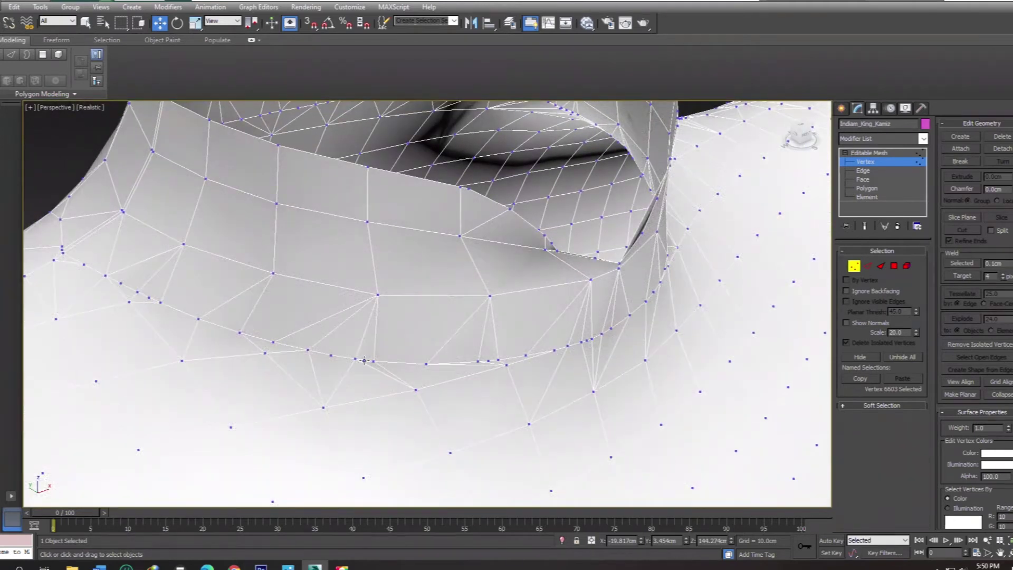
pyautogui.scroll(5, 366, 370)
pyautogui.scroll(-5, 366, 370)
pyautogui.moveTo(525, 326)
pyautogui.keyDown('alt'); pyautogui.mouseDown(button='middle')
pyautogui.moveTo(504, 346)
pyautogui.moveTo(485, 344)
pyautogui.moveTo(512, 315)
pyautogui.moveTo(596, 321)
pyautogui.moveTo(666, 345)
pyautogui.mouseUp(button='middle'); pyautogui.keyUp('alt')
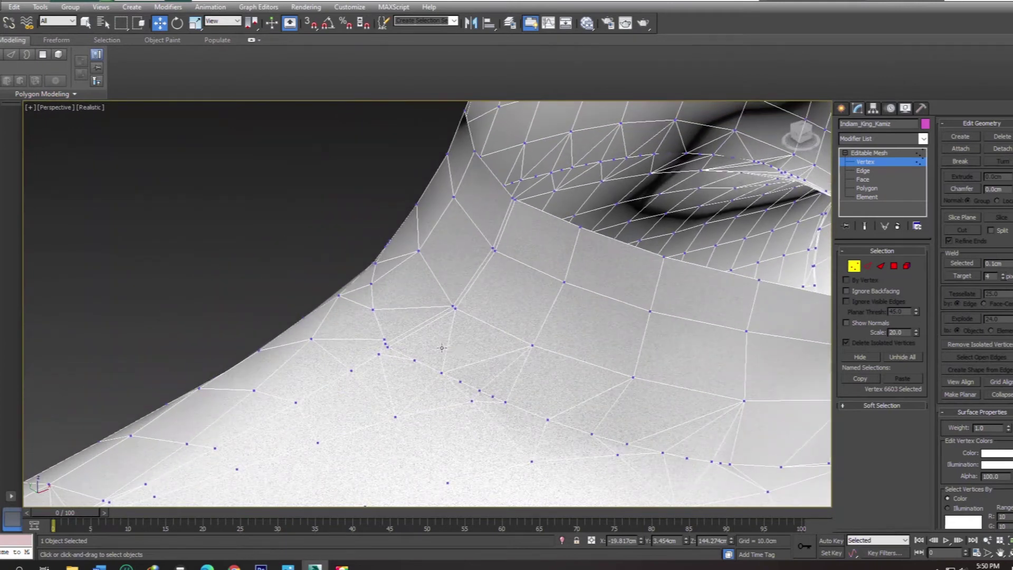
pyautogui.scroll(5, 429, 348)
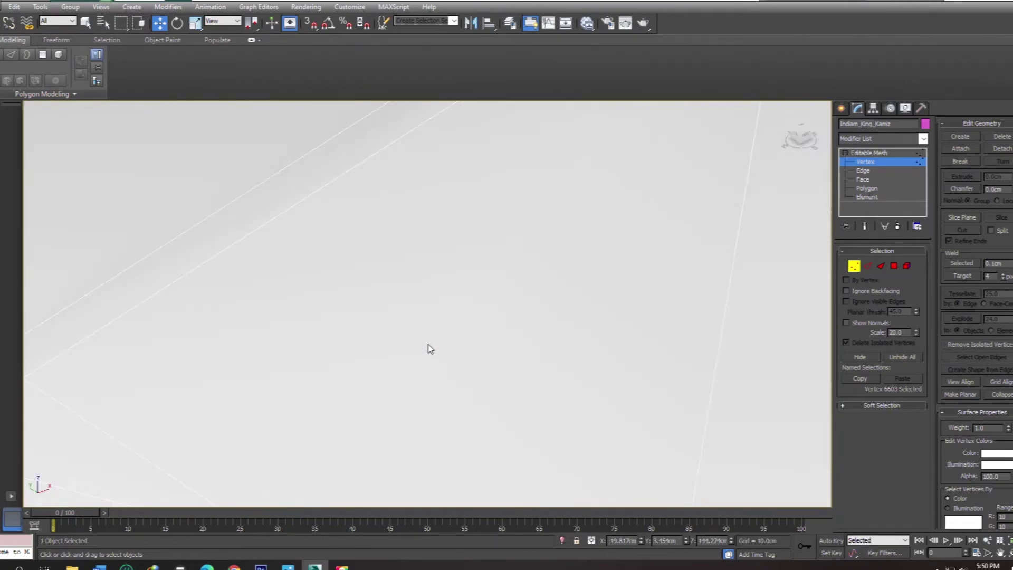
pyautogui.scroll(-5, 429, 348)
pyautogui.moveTo(429, 350); pyautogui.dragTo(507, 321, button='middle')
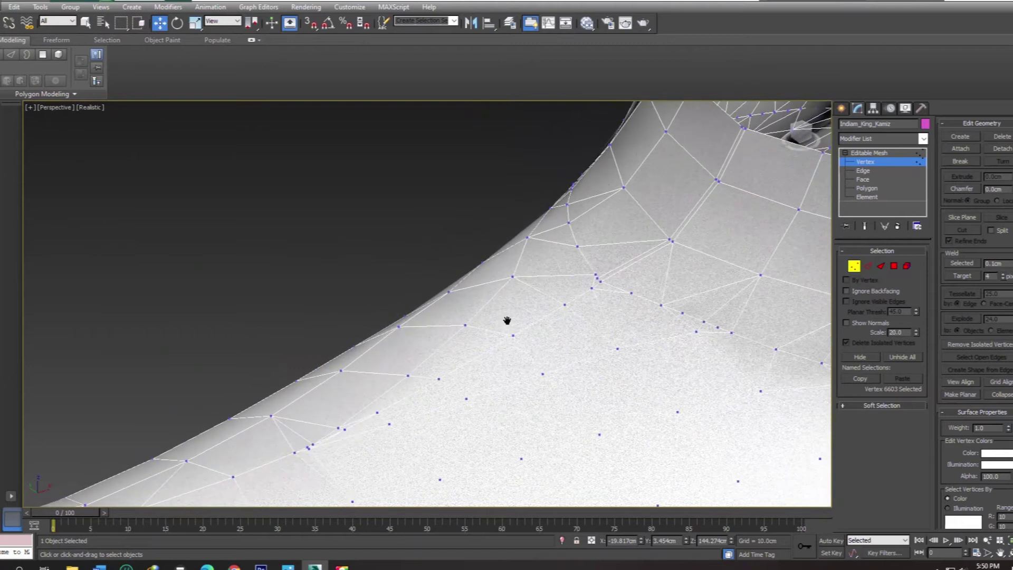
pyautogui.scroll(-2, 475, 339)
pyautogui.scroll(-2, 477, 342)
pyautogui.scroll(6, 480, 347)
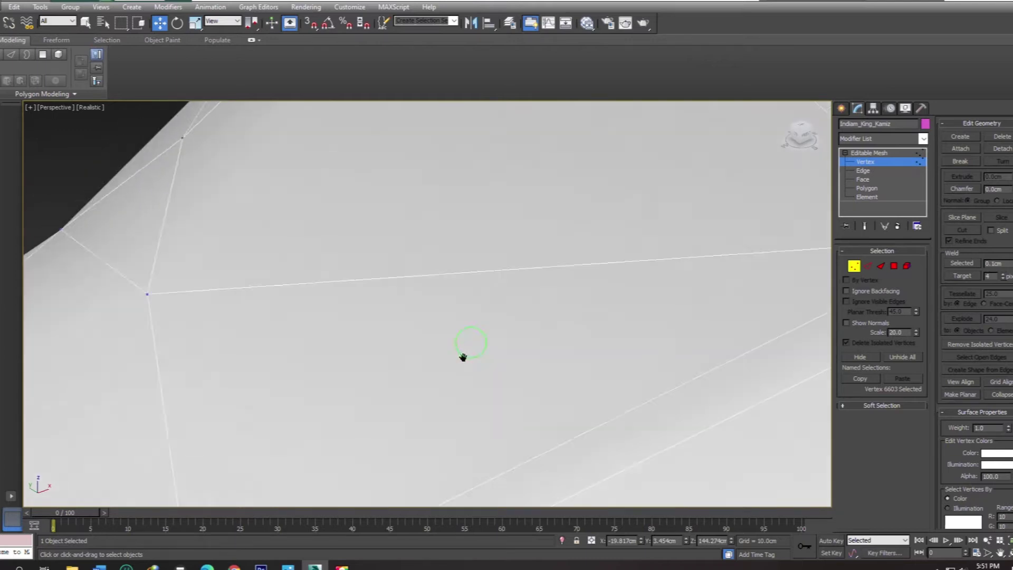
pyautogui.moveTo(470, 343); pyautogui.dragTo(471, 344, button='middle')
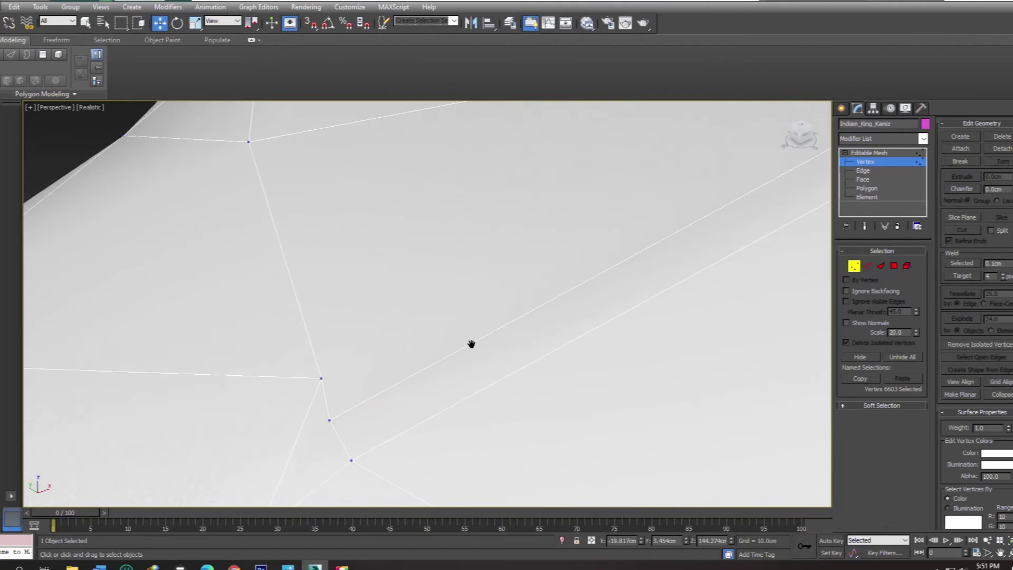
pyautogui.click(329, 419)
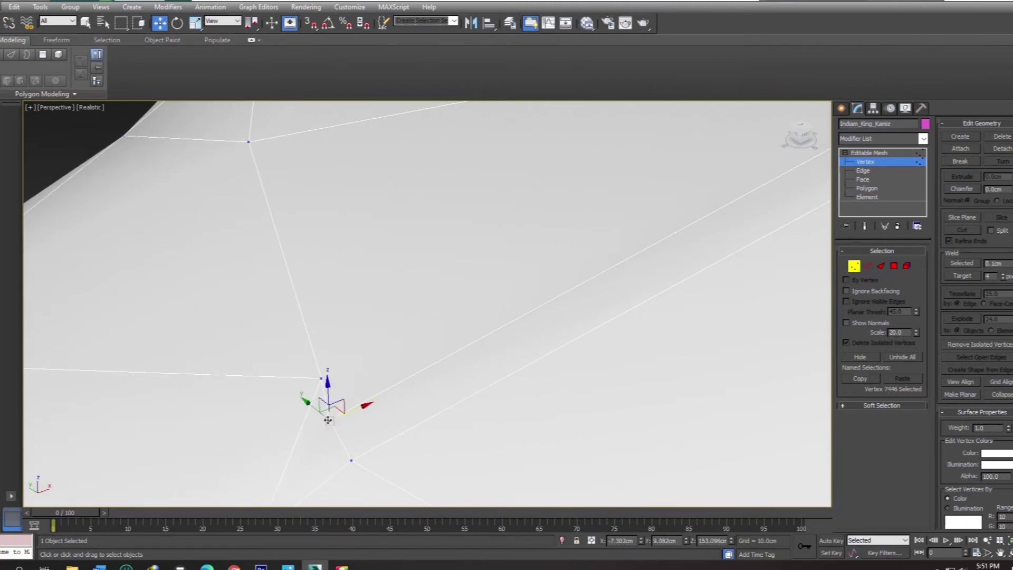
pyautogui.scroll(2, 389, 388)
pyautogui.scroll(3, 390, 388)
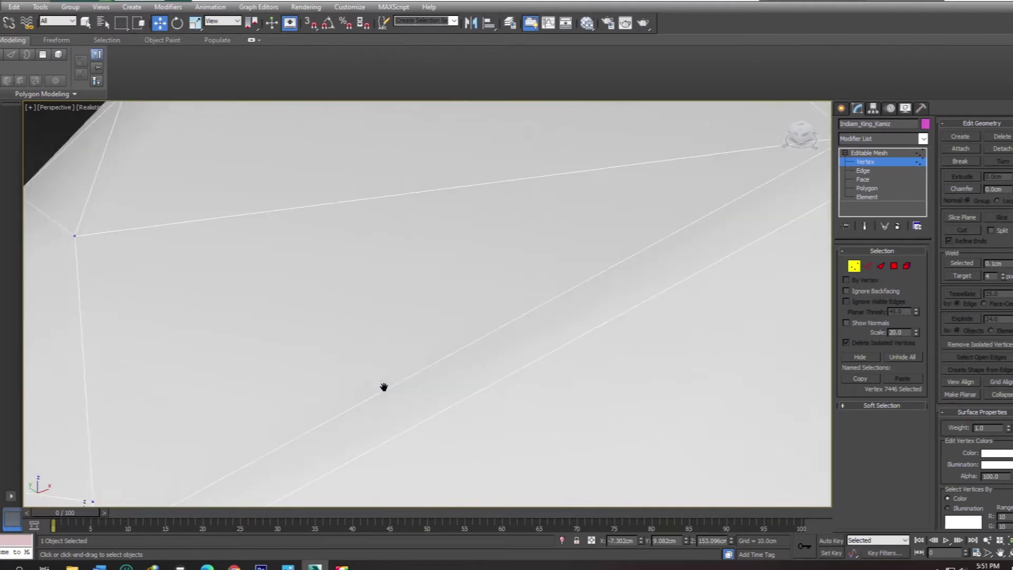
pyautogui.scroll(-5, 388, 390)
pyautogui.scroll(-2, 412, 385)
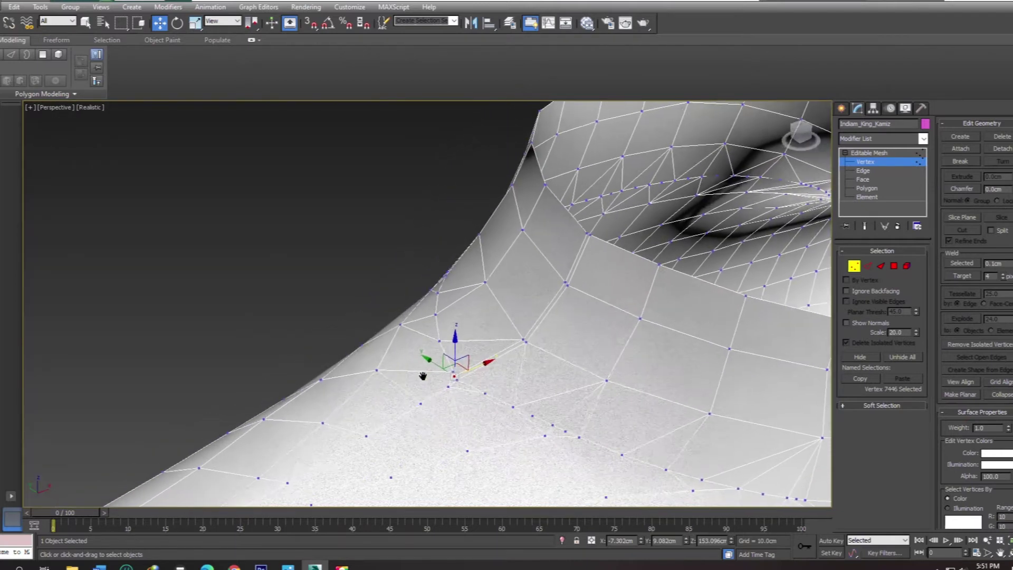
pyautogui.scroll(6, 437, 382)
pyautogui.scroll(-5, 436, 383)
pyautogui.scroll(5, 437, 382)
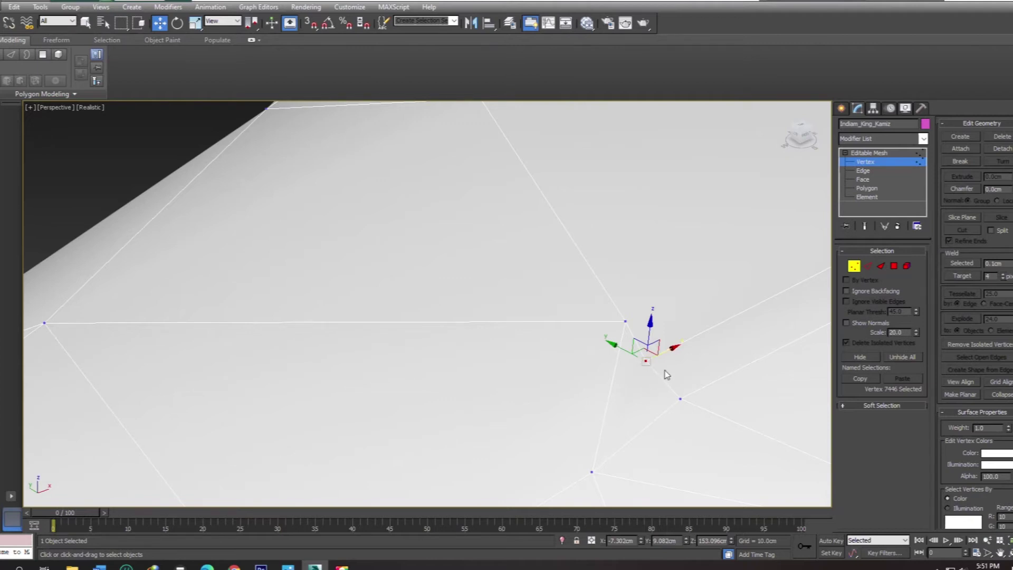
pyautogui.scroll(-5, 663, 390)
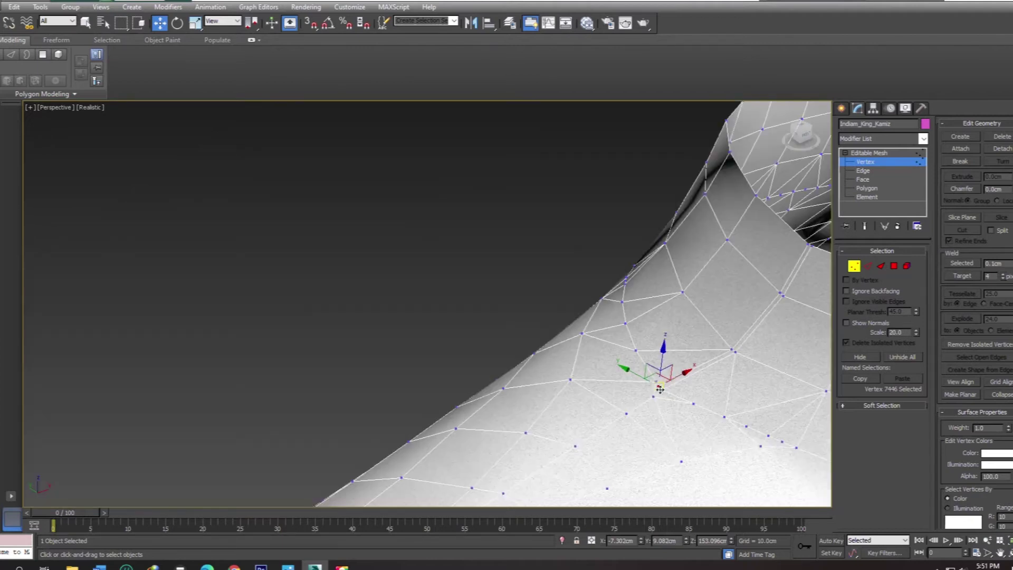
pyautogui.scroll(3, 508, 343)
pyautogui.scroll(1, 486, 316)
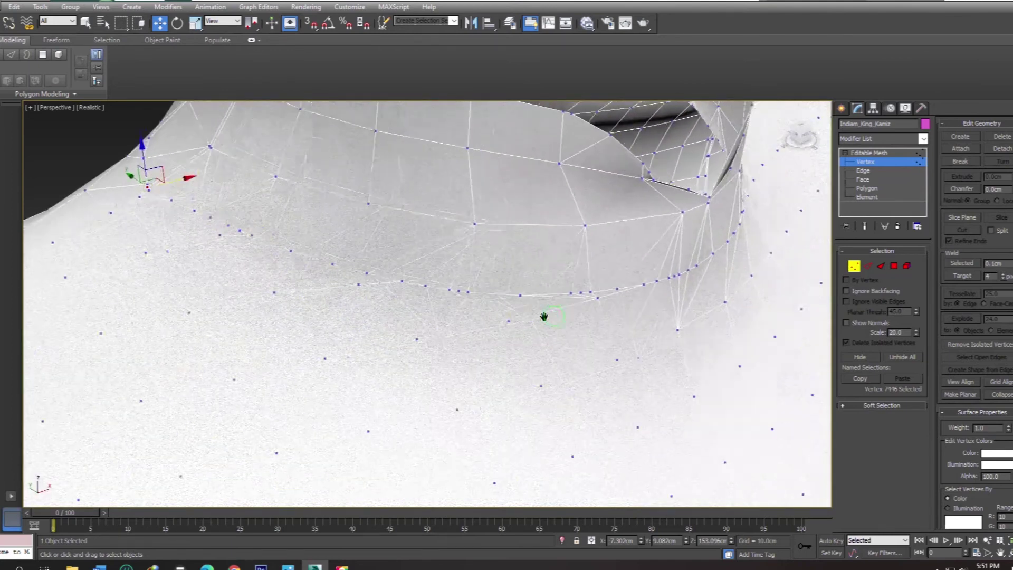
pyautogui.scroll(1, 543, 317)
pyautogui.scroll(-3, 498, 316)
pyautogui.scroll(1, 447, 262)
pyautogui.scroll(-3, 459, 268)
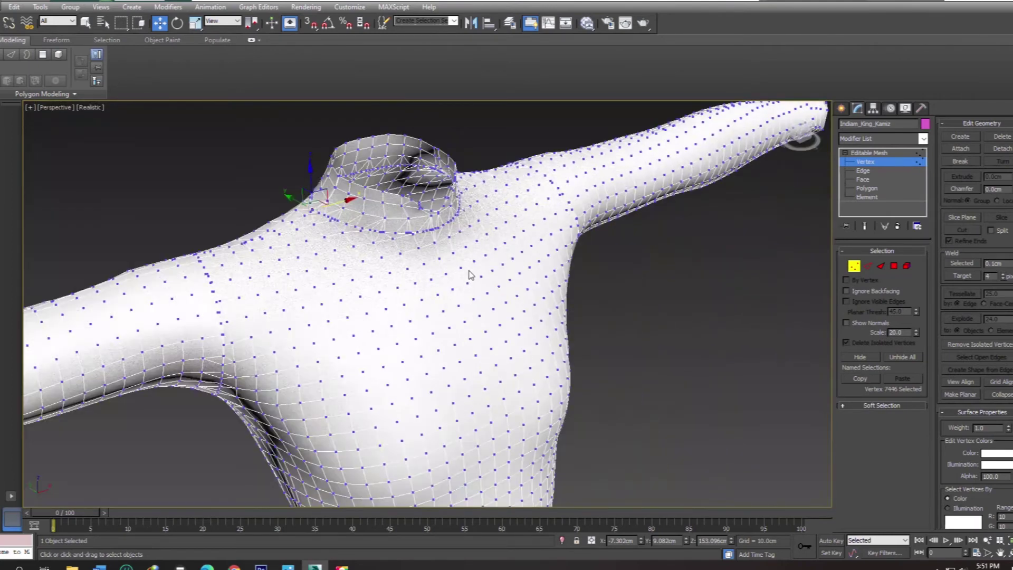
pyautogui.scroll(2, 469, 270)
pyautogui.scroll(-3, 501, 230)
pyautogui.scroll(3, 528, 196)
pyautogui.scroll(-3, 534, 188)
pyautogui.scroll(1, 624, 294)
pyautogui.scroll(1, 606, 303)
pyautogui.scroll(-4, 587, 300)
pyautogui.scroll(1, 515, 301)
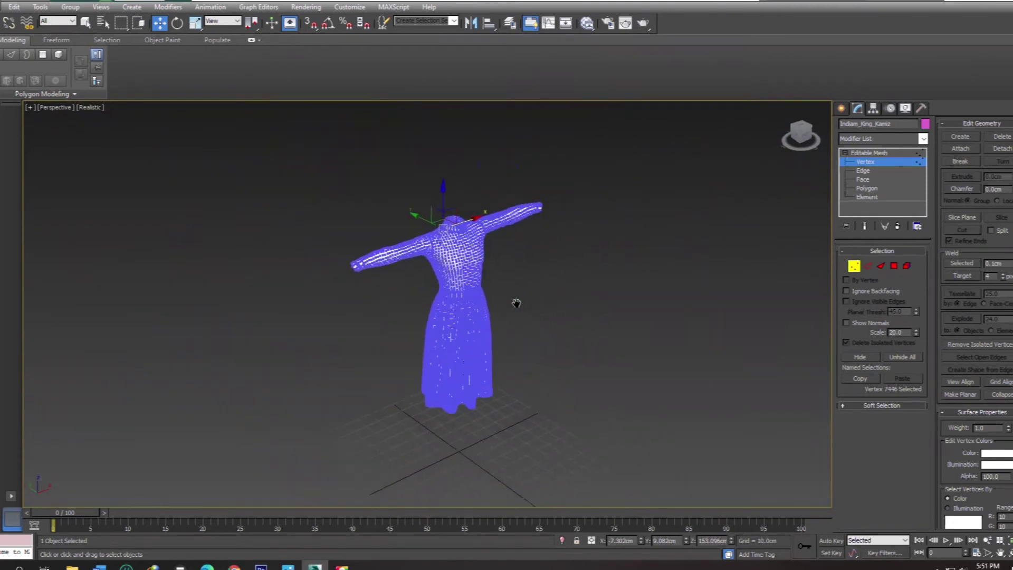
pyautogui.scroll(2, 513, 310)
# - Exit Vertex mode and reselect the kameez mesh
pyautogui.click(876, 153)
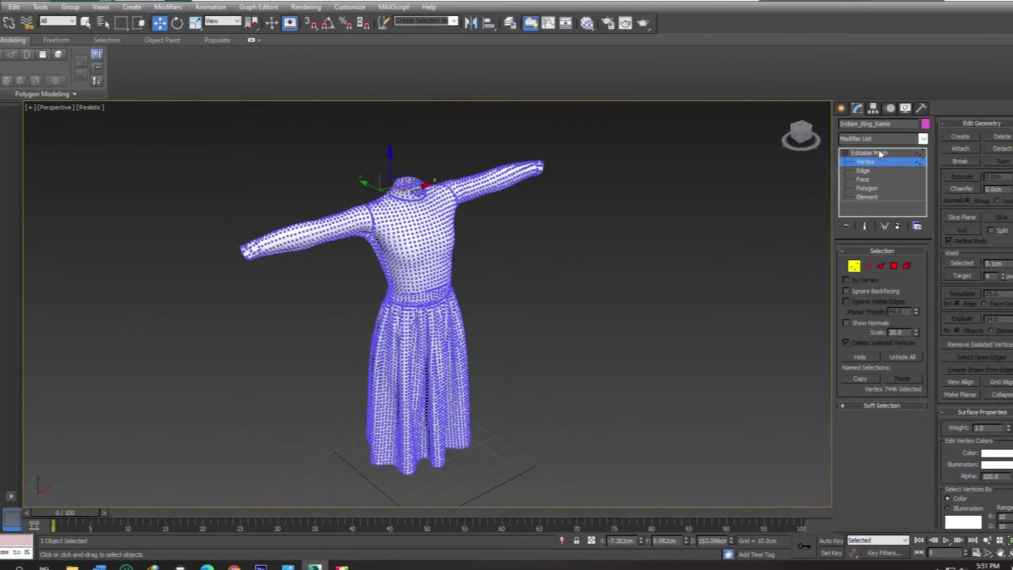
pyautogui.click(648, 261)
pyautogui.click(439, 237)
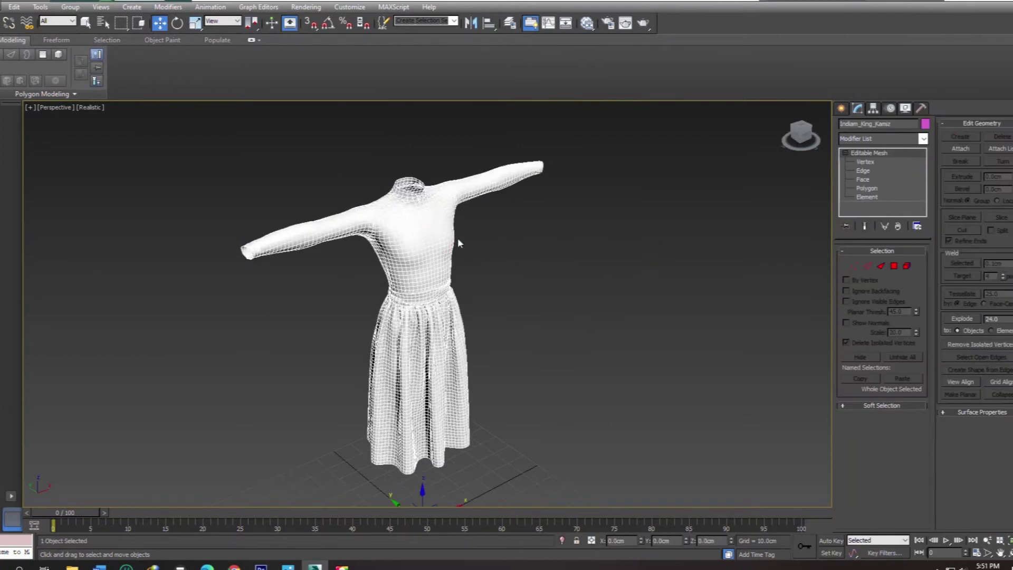
# - Add an Unwrap UVW modifier from the Modifier List and expand its sub-object levels
pyautogui.click(922, 139)
pyautogui.scroll(-2, 925, 197)
pyautogui.moveTo(925, 198); pyautogui.dragTo(913, 421)
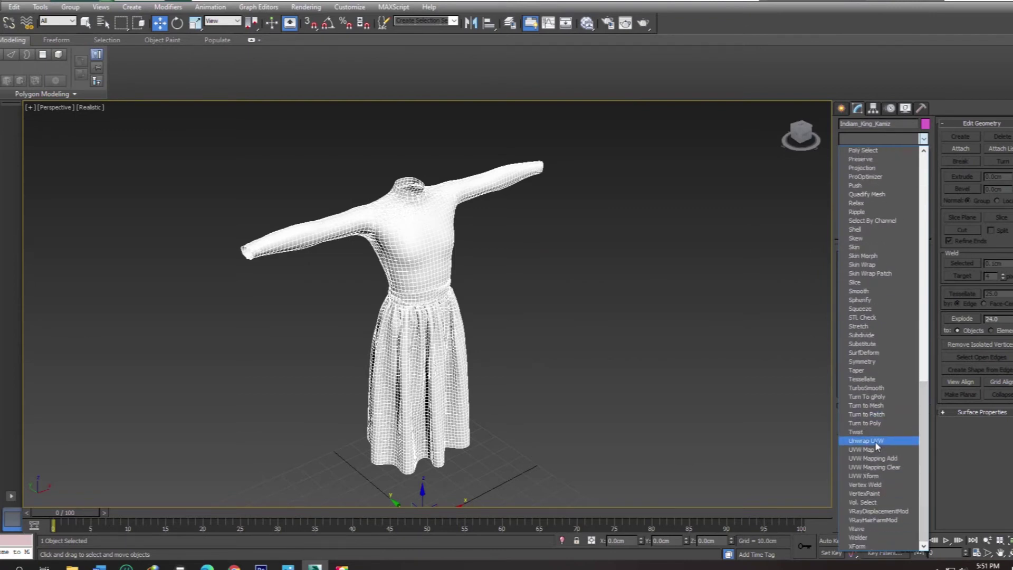
pyautogui.click(874, 441)
pyautogui.click(856, 153)
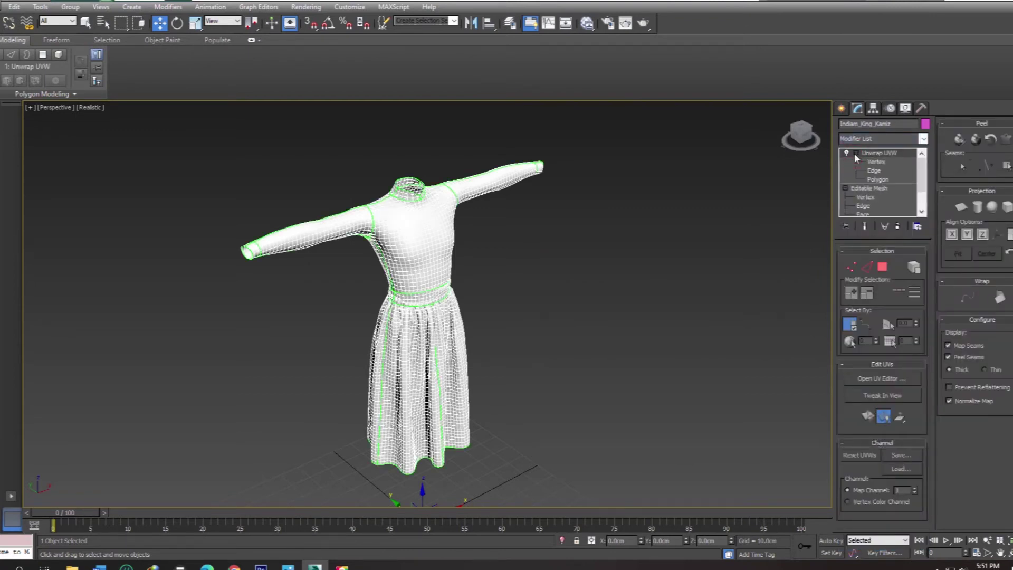
# - Open the Edit UVWs editor and zoom out to frame the kameez's entire UV layout
pyautogui.click(890, 378)
pyautogui.scroll(-5, 114, 166)
pyautogui.scroll(-3, 114, 167)
pyautogui.scroll(-3, 118, 168)
pyautogui.scroll(-3, 120, 169)
pyautogui.scroll(-5, 121, 169)
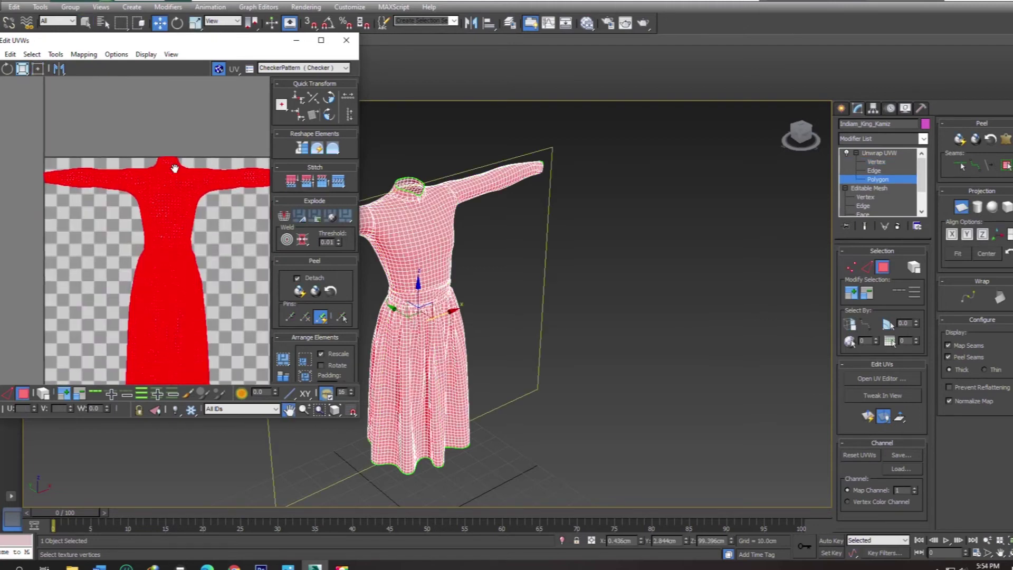
pyautogui.moveTo(174, 168); pyautogui.dragTo(174, 200, button='middle')
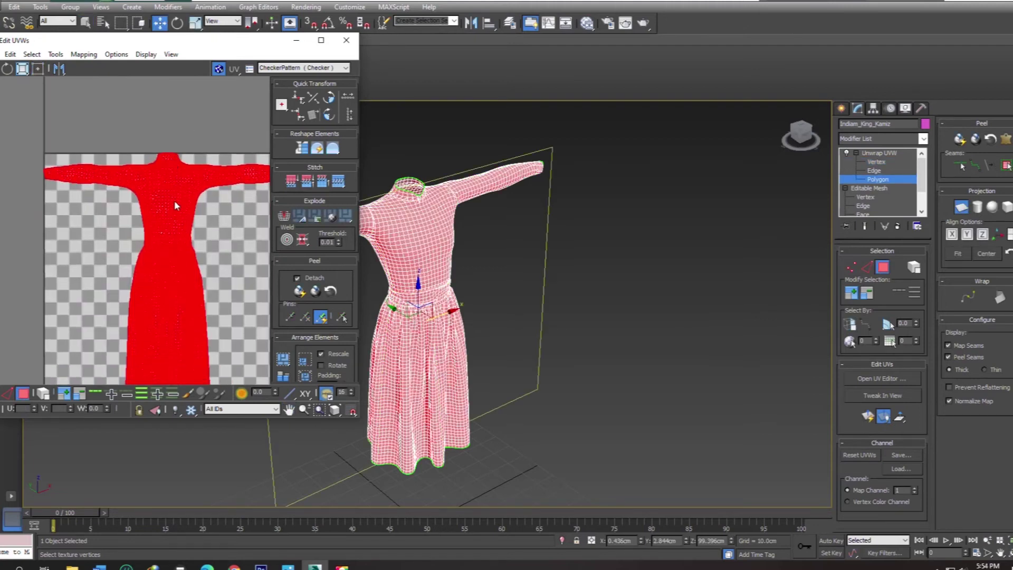
pyautogui.scroll(-3, 175, 221)
pyautogui.scroll(3, 176, 221)
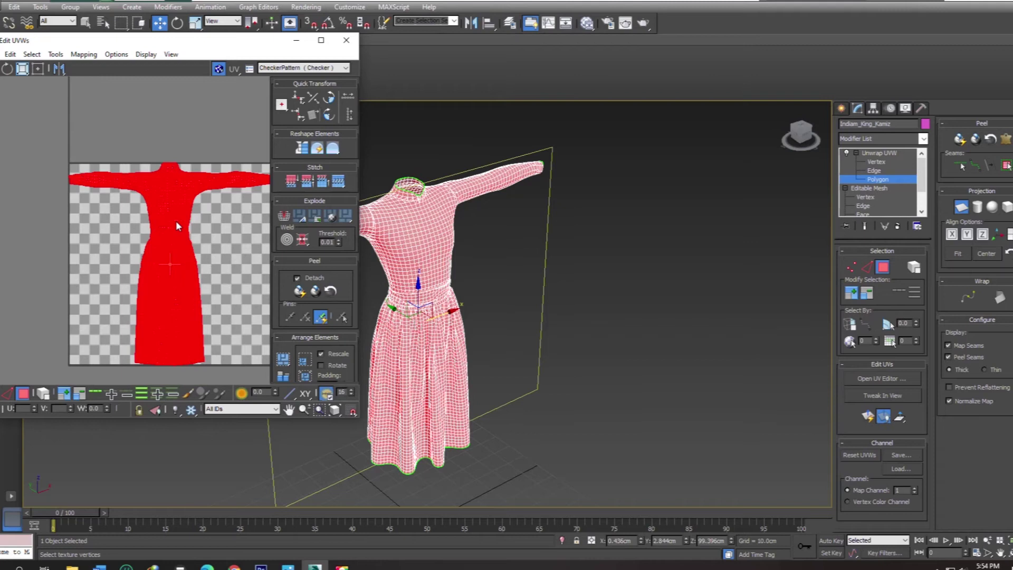
# - Apply Normal Mapping with Front Mapping to the kameez UVs and recentre the resulting islands
pyautogui.click(80, 54)
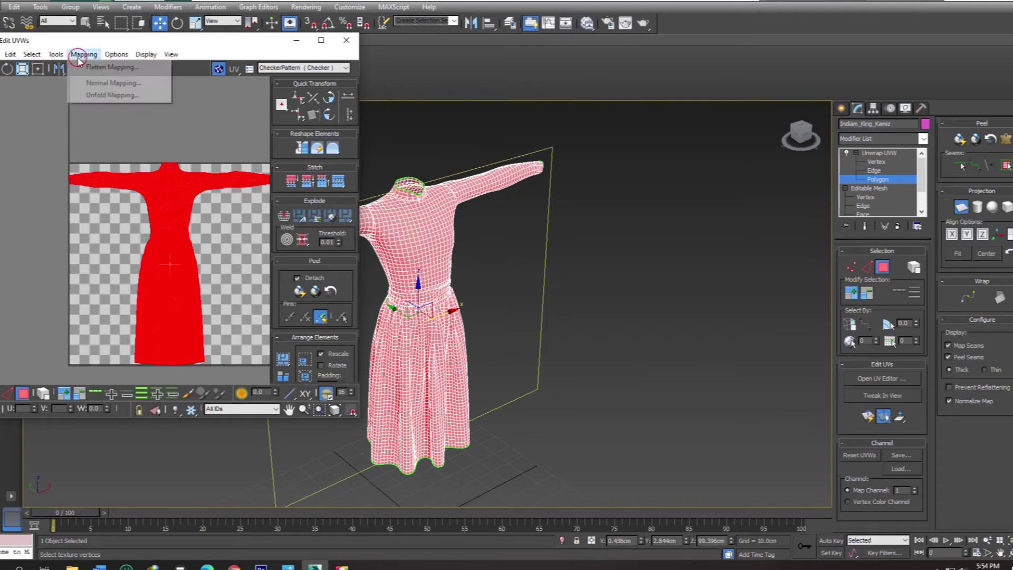
pyautogui.click(105, 83)
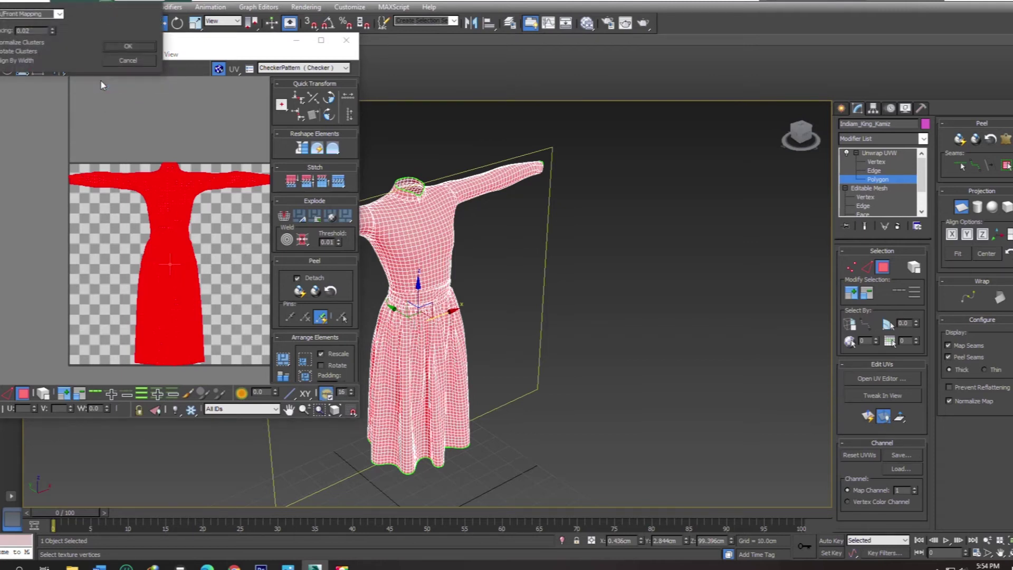
pyautogui.click(130, 47)
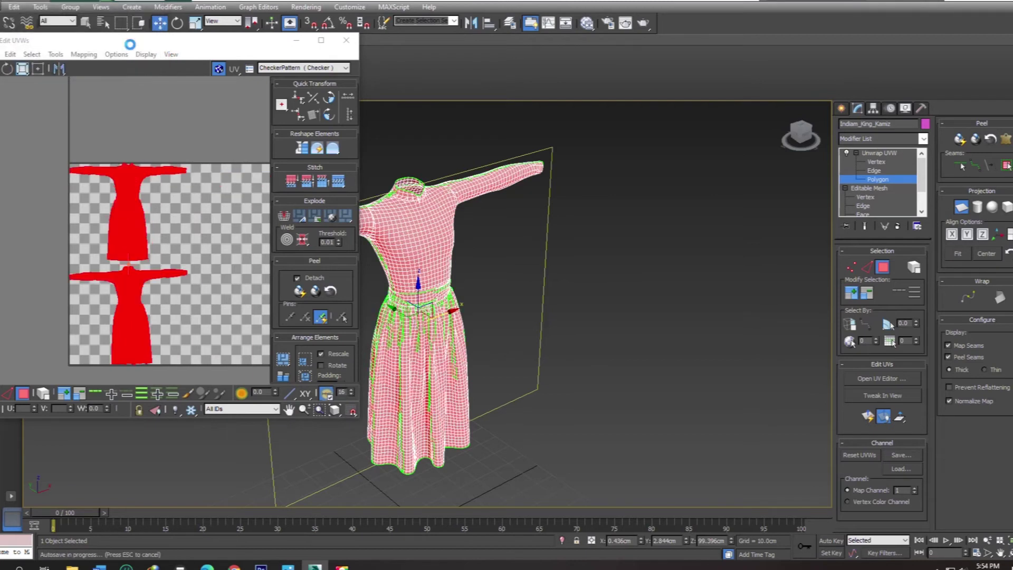
pyautogui.moveTo(233, 291); pyautogui.dragTo(253, 266, button='middle')
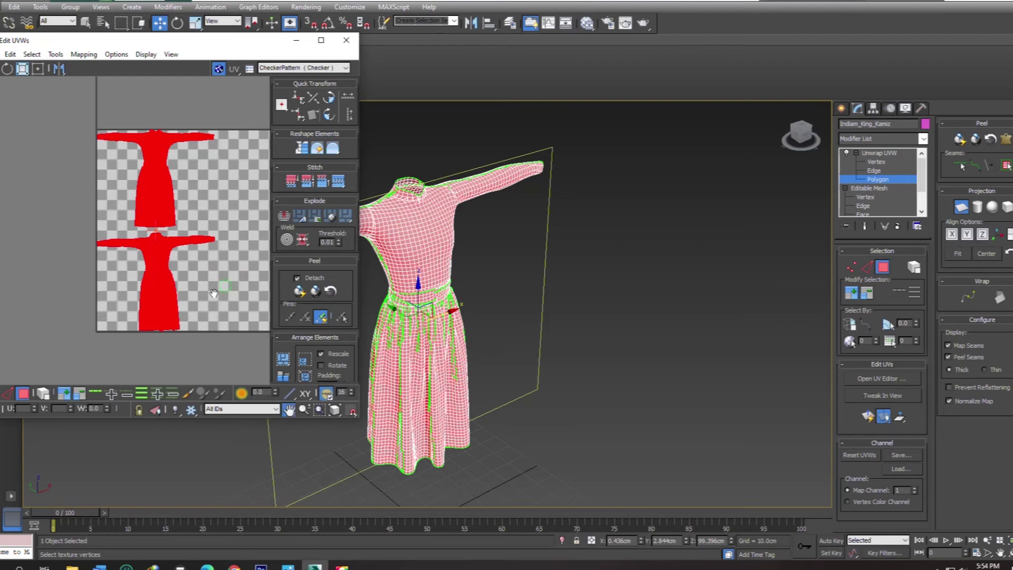
pyautogui.moveTo(229, 273); pyautogui.dragTo(158, 293, button='middle')
pyautogui.moveTo(240, 278); pyautogui.dragTo(241, 275, button='middle')
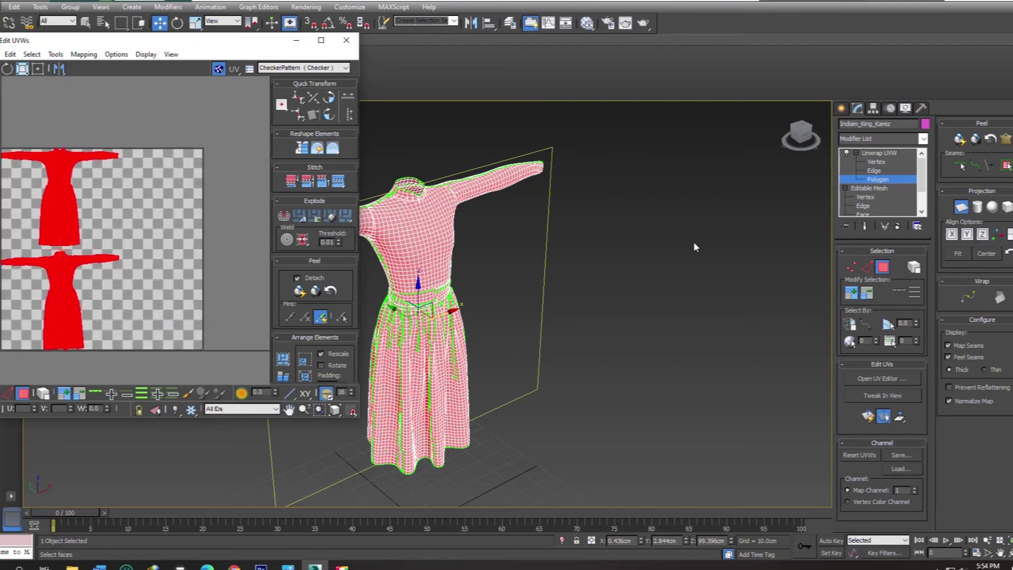
# - Leave unwrap editing and reselect the kameez with its Unwrap UVW settings showing
pyautogui.click(842, 109)
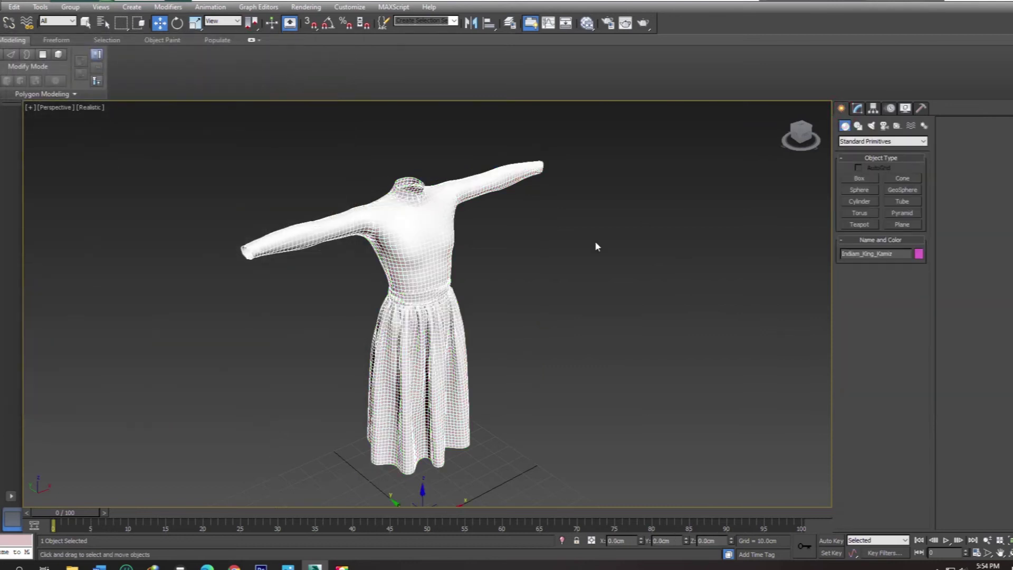
pyautogui.click(595, 246)
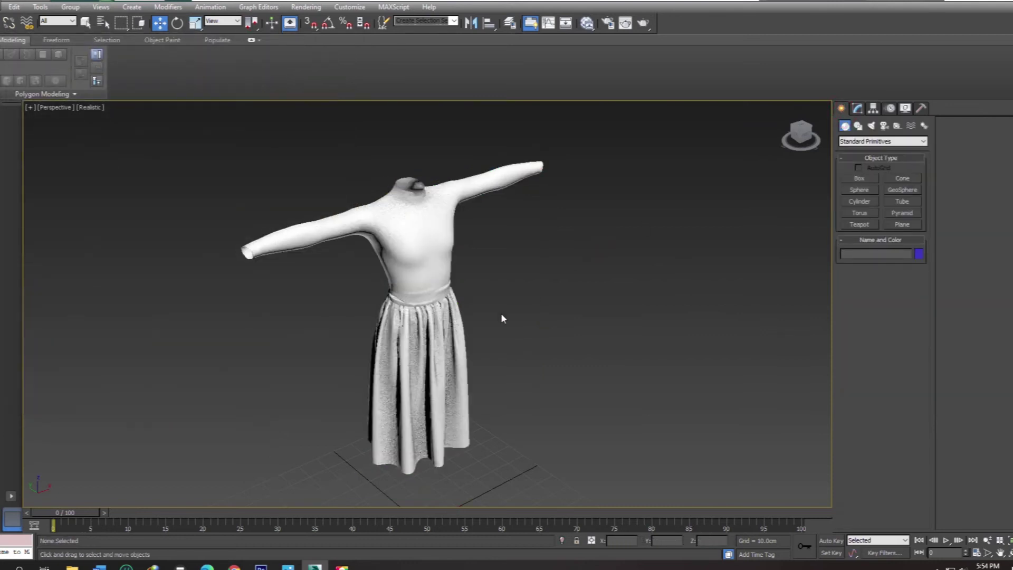
pyautogui.click(449, 341)
pyautogui.click(857, 108)
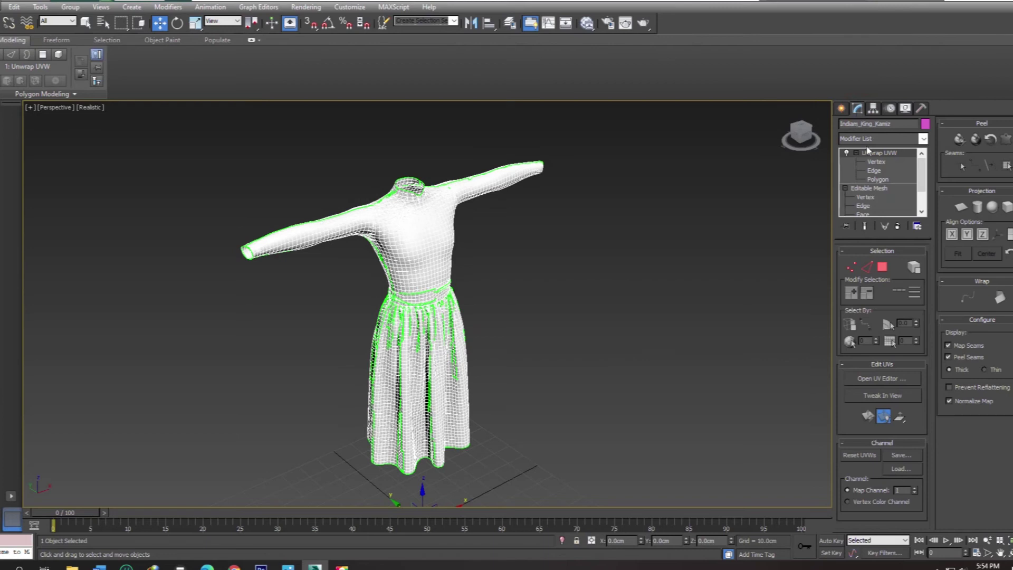
# - Reopen the UV editor and zoom into the kameez dress layouts
pyautogui.click(902, 378)
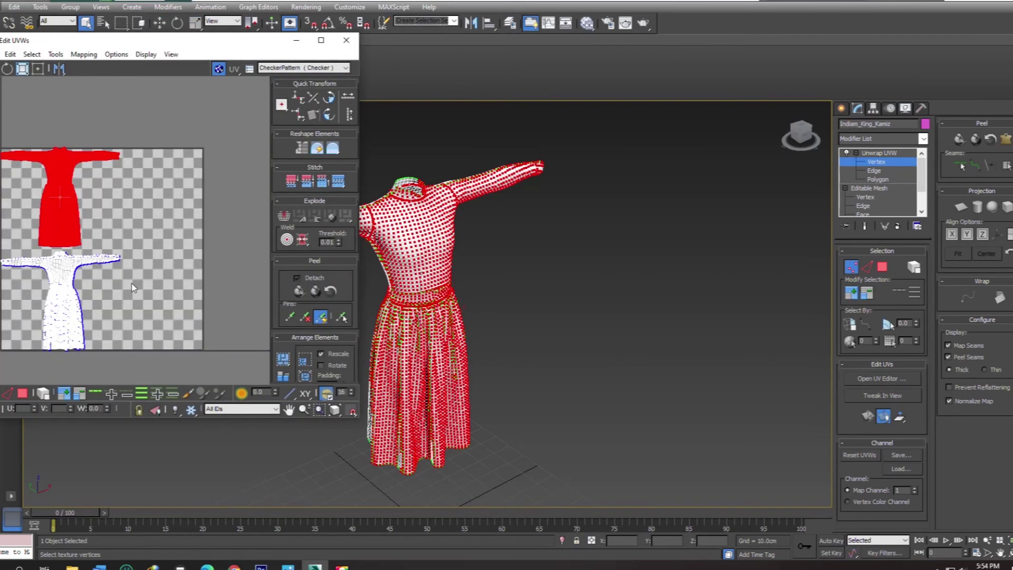
pyautogui.click(131, 285)
pyautogui.moveTo(132, 285); pyautogui.dragTo(210, 260, button='middle')
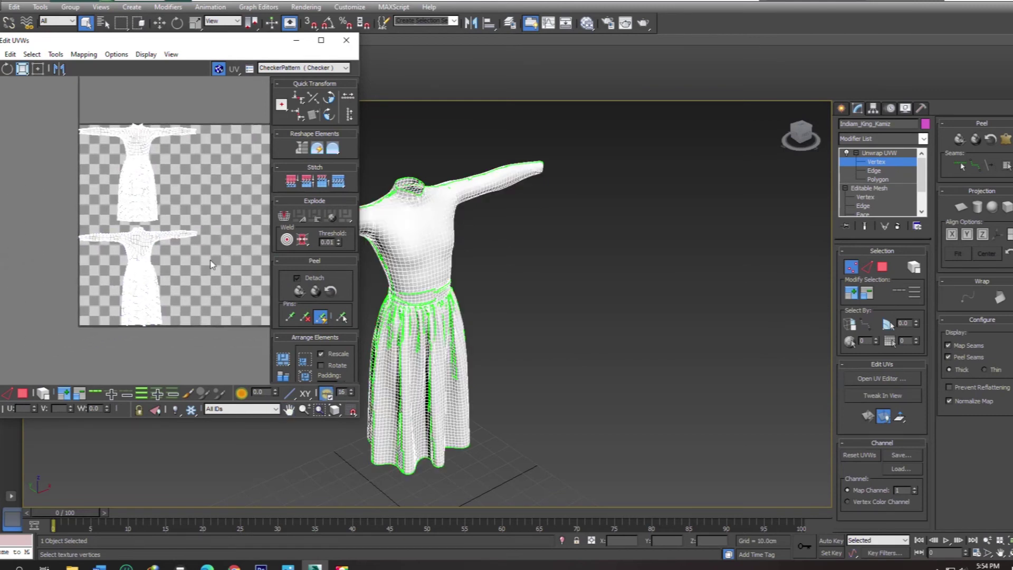
pyautogui.scroll(2, 169, 265)
pyautogui.scroll(2, 167, 264)
pyautogui.scroll(2, 163, 262)
pyautogui.moveTo(162, 261); pyautogui.dragTo(250, 223, button='middle')
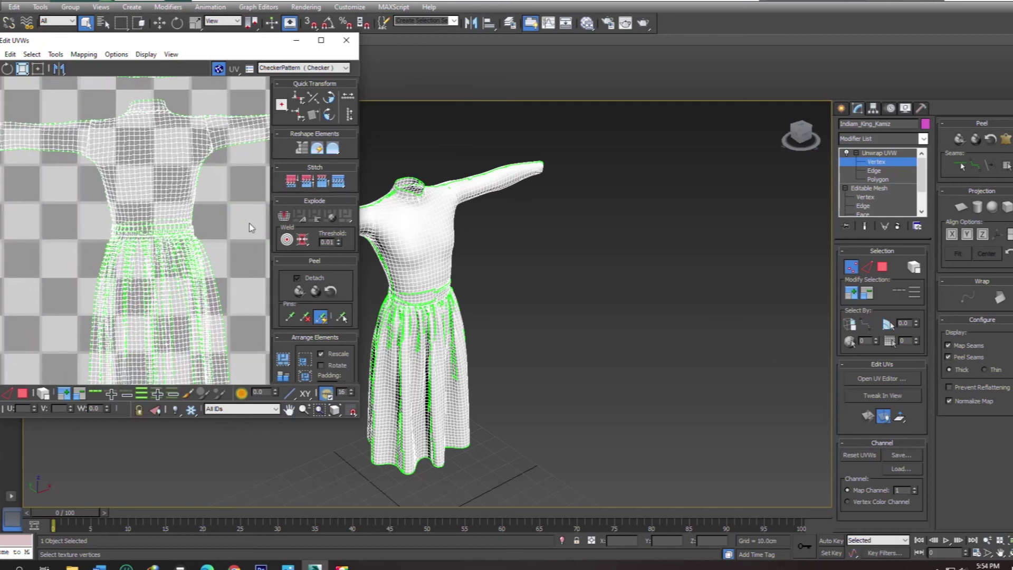
# - Frame both front and back islands and marquee-select all their UV vertices
pyautogui.scroll(-3, 243, 221)
pyautogui.moveTo(243, 222); pyautogui.dragTo(120, 297, button='middle')
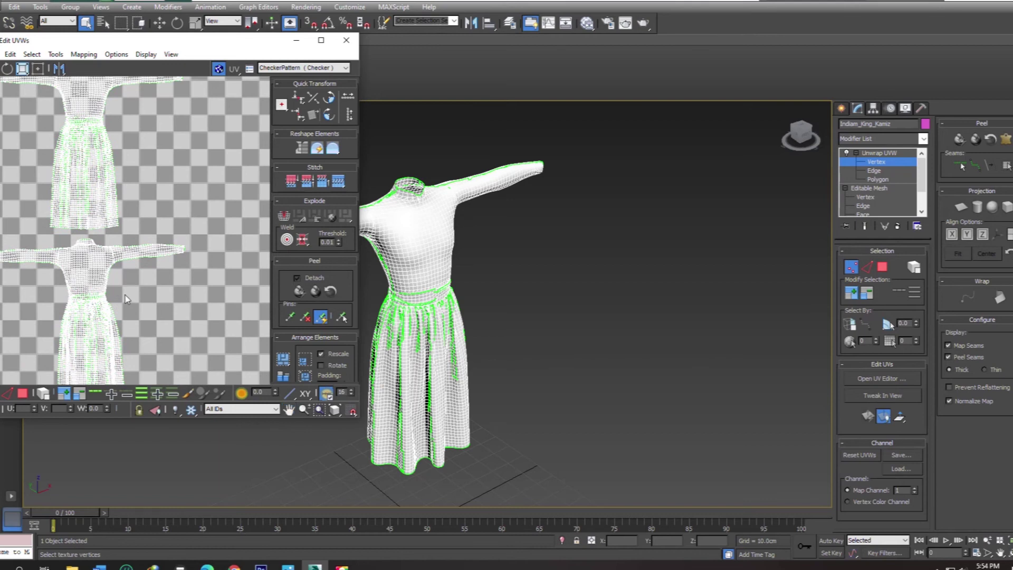
pyautogui.scroll(-1, 150, 278)
pyautogui.moveTo(149, 278); pyautogui.dragTo(198, 266, button='middle')
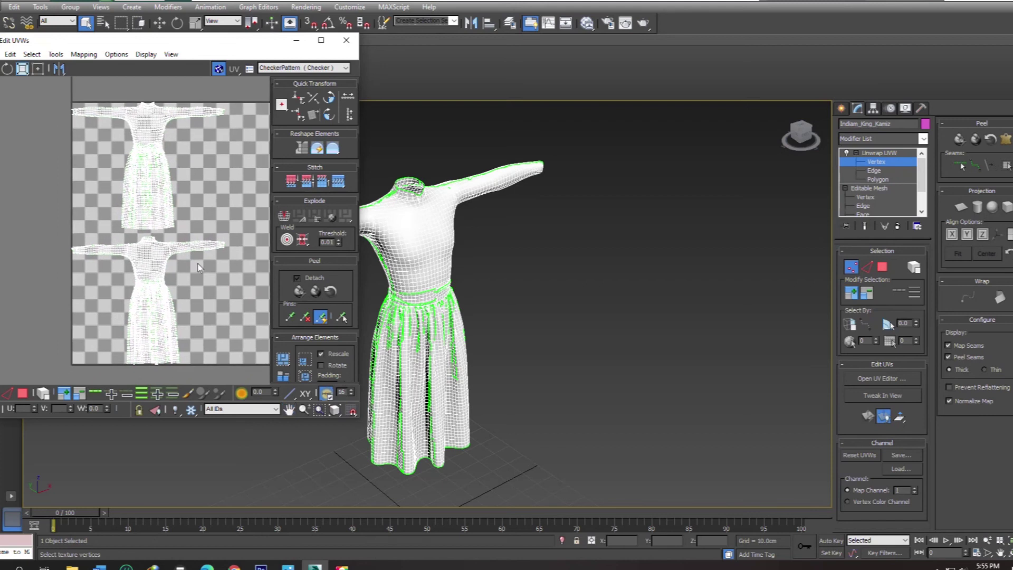
pyautogui.scroll(-1, 198, 266)
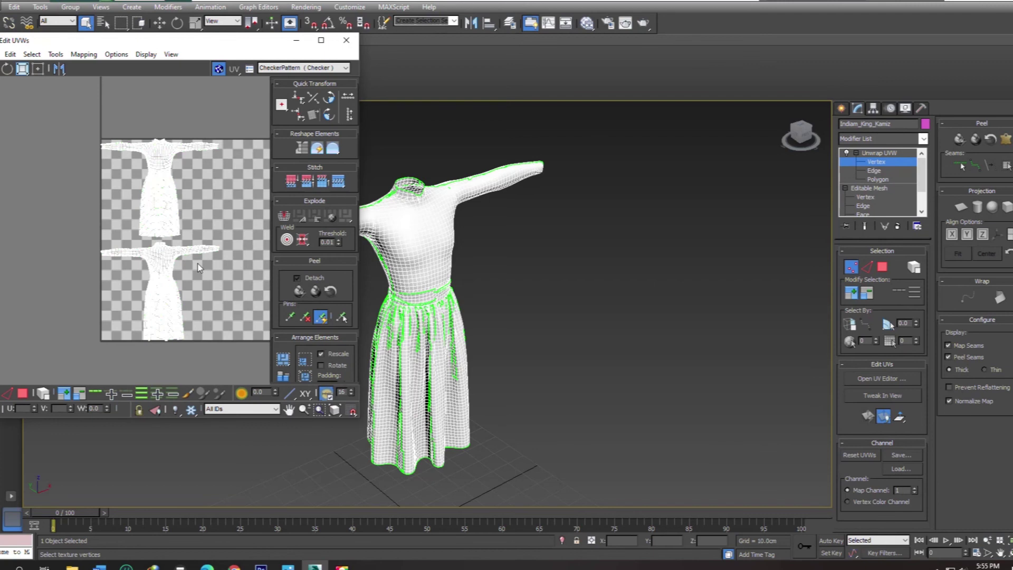
pyautogui.moveTo(74, 119); pyautogui.dragTo(250, 354)
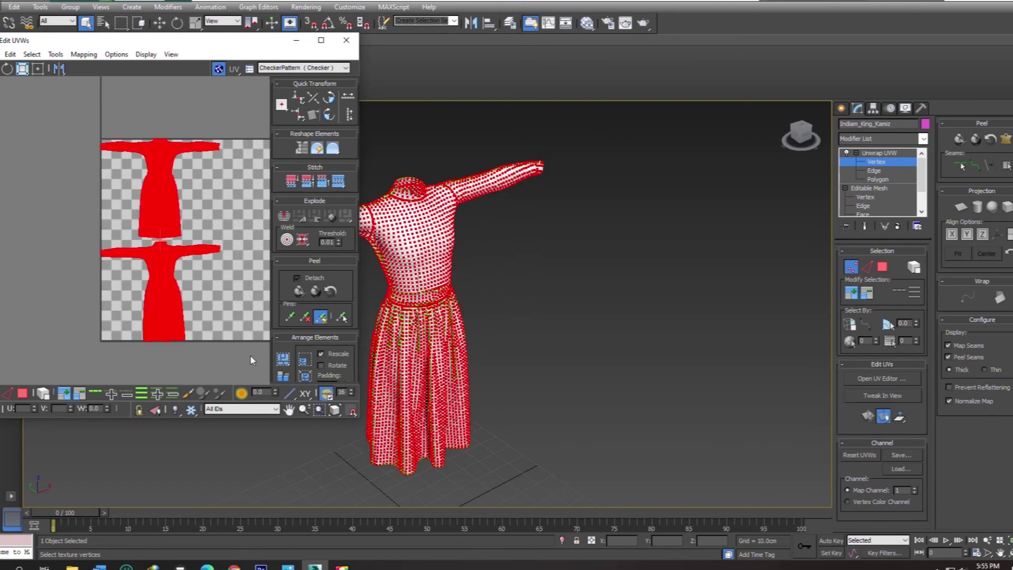
# - Select every polygon of both kameez islands and bring up the Mapping menu for Flatten Mapping
pyautogui.click(877, 179)
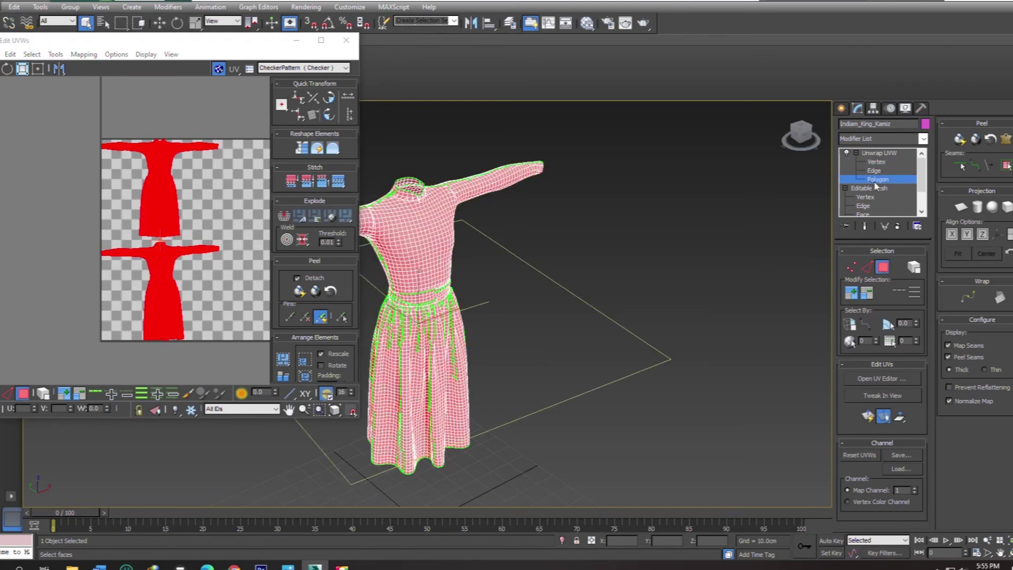
pyautogui.click(57, 175)
pyautogui.moveTo(64, 115); pyautogui.dragTo(259, 364)
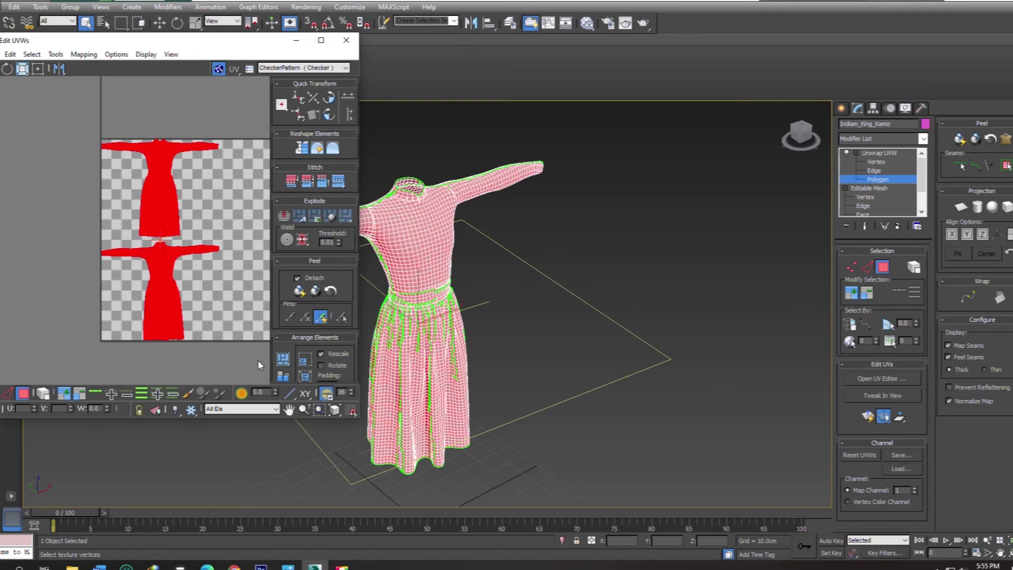
pyautogui.click(80, 58)
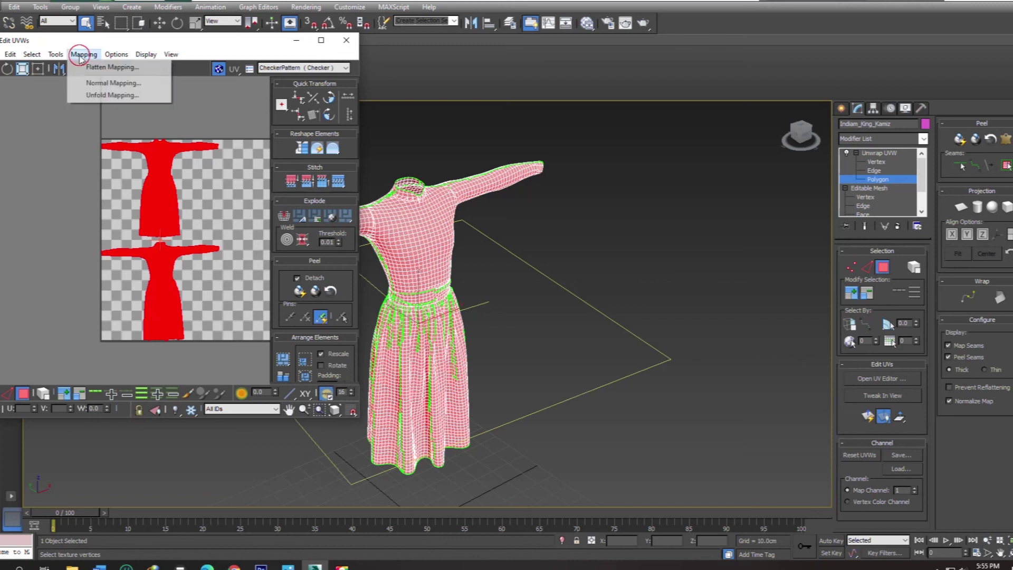